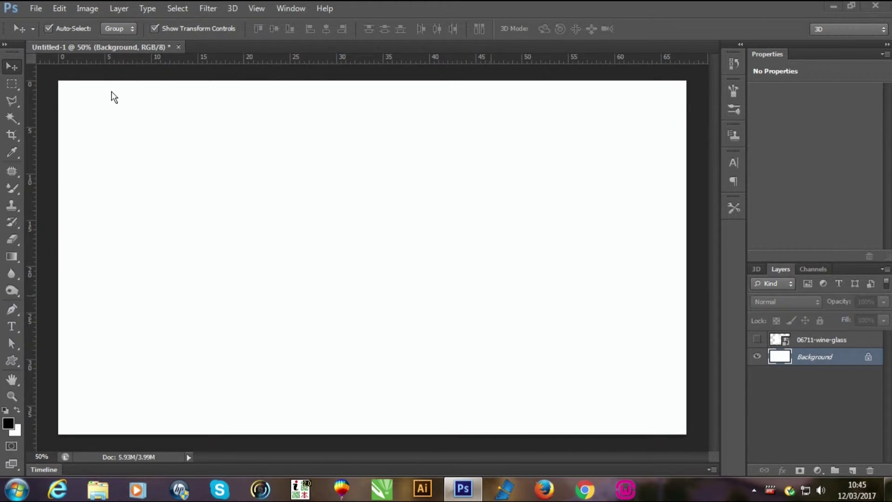
- Confirm the 1920×1080 image size and make the 06711-wine-glass layer visible
left_click(87, 8)
left_click(150, 103)
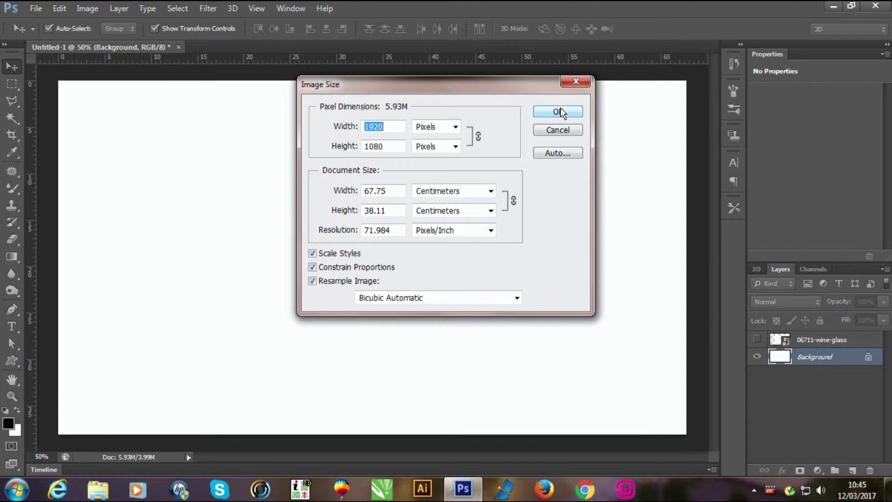
left_click(573, 114)
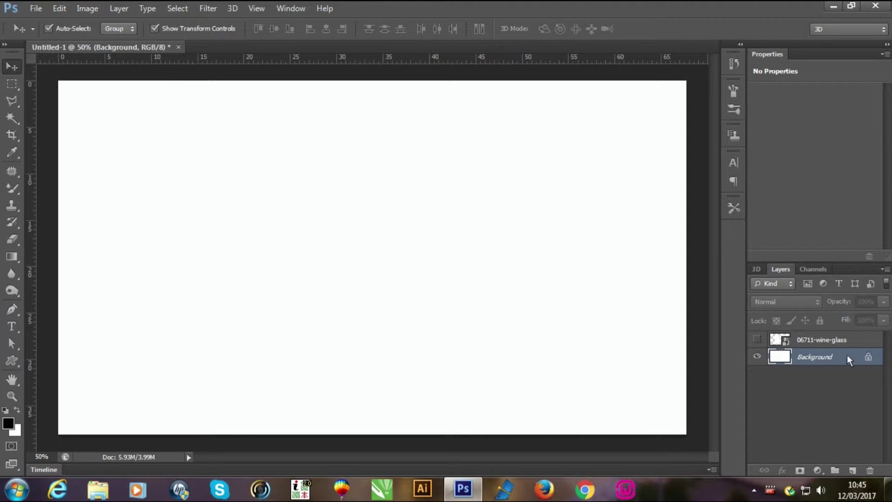
left_click(833, 338)
- Align the wine glass to a vertical guide through its centre and add an empty Layer 1
left_click(757, 339)
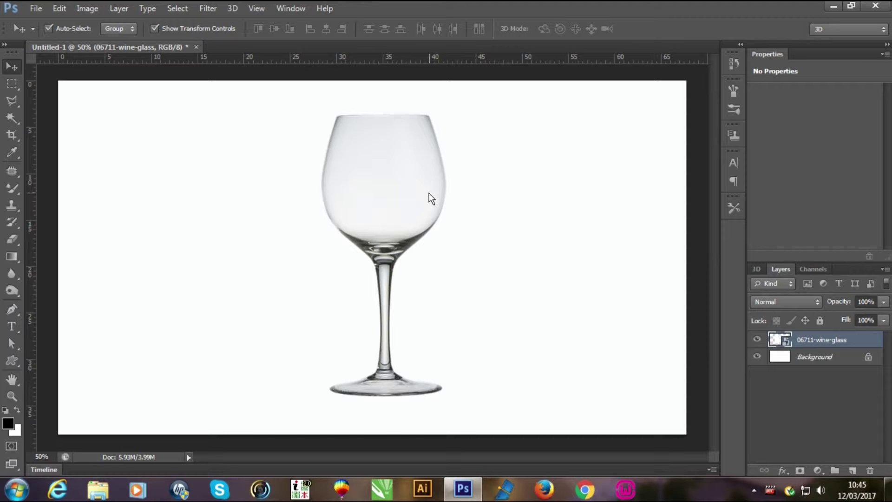
left_click(399, 127)
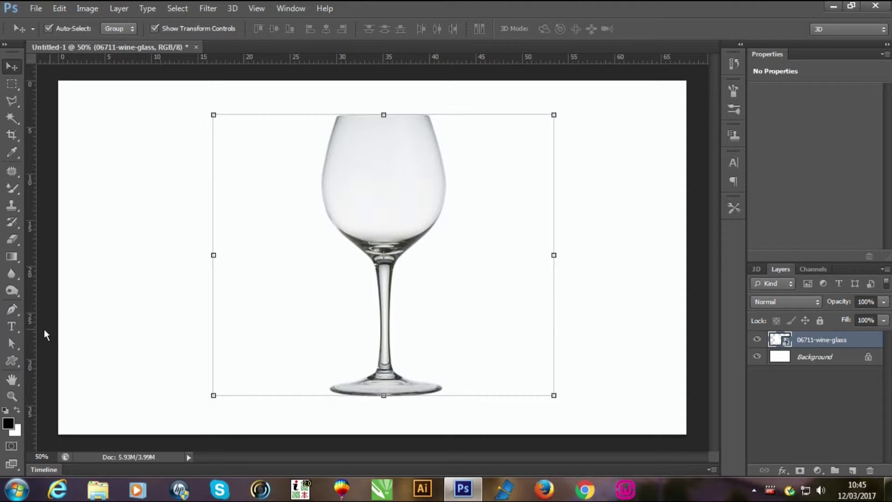
left_click_drag(31, 324, 383, 317)
key("Left")
key("Left")
key("Left")
key("Left")
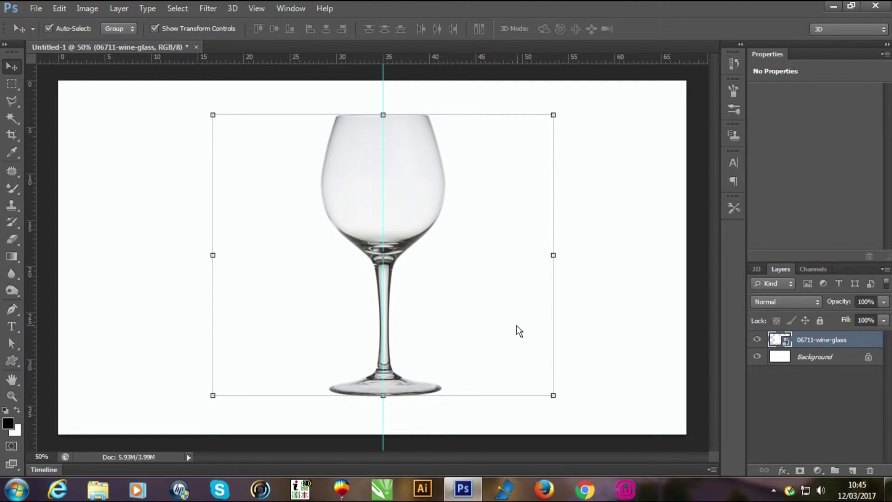
key("Left")
key("Left")
key("Left")
key("Left")
key("Left")
key("Left")
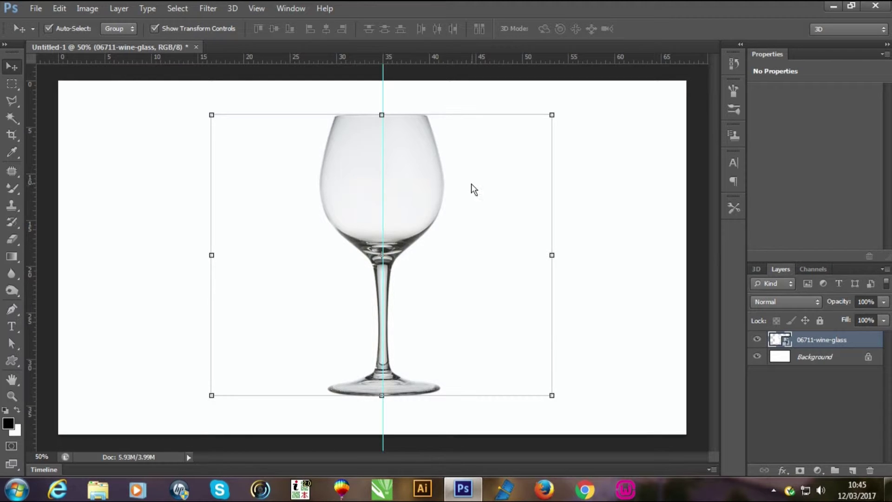
left_click(852, 472)
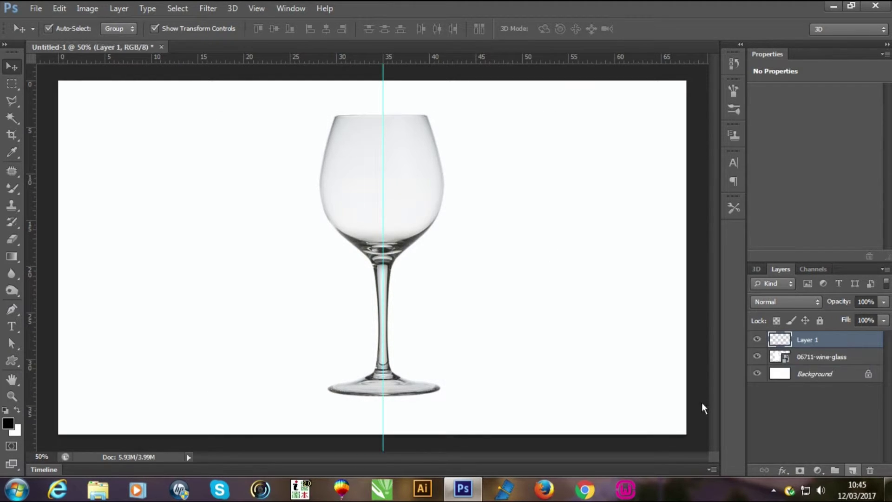
- With the Pen tool in Path mode, start the path at the rim's left corner and curve down the bowl
left_click(15, 309)
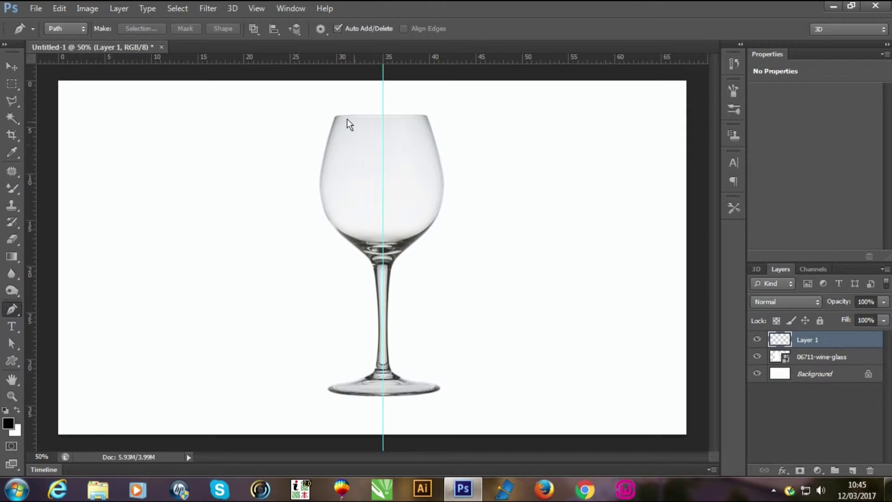
left_click_drag(347, 119, 355, 227)
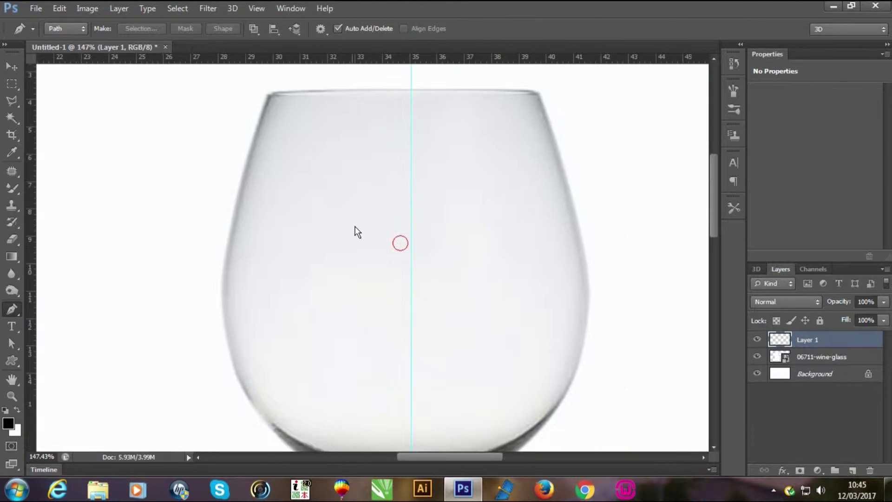
left_click(269, 92)
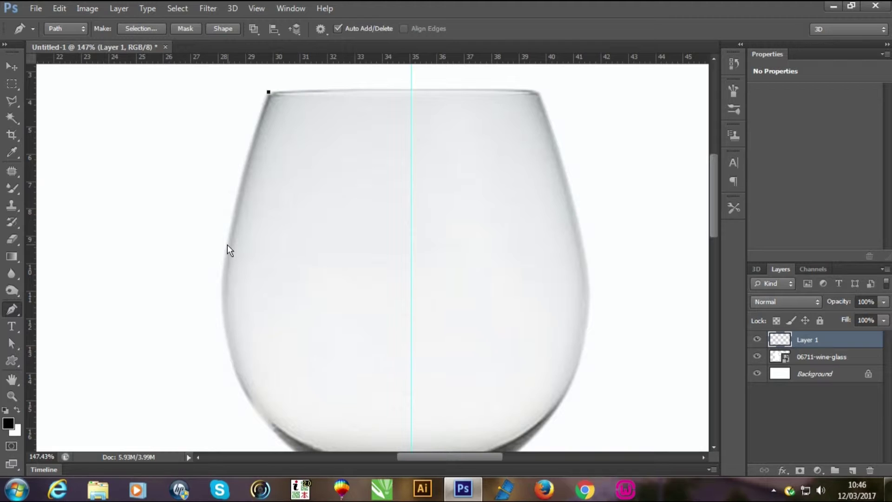
left_click_drag(227, 244, 227, 272)
left_click(227, 244, "alt")
- Continue the path along the lower bowl to where it narrows and meets the stem
left_click_drag(231, 321, 219, 241)
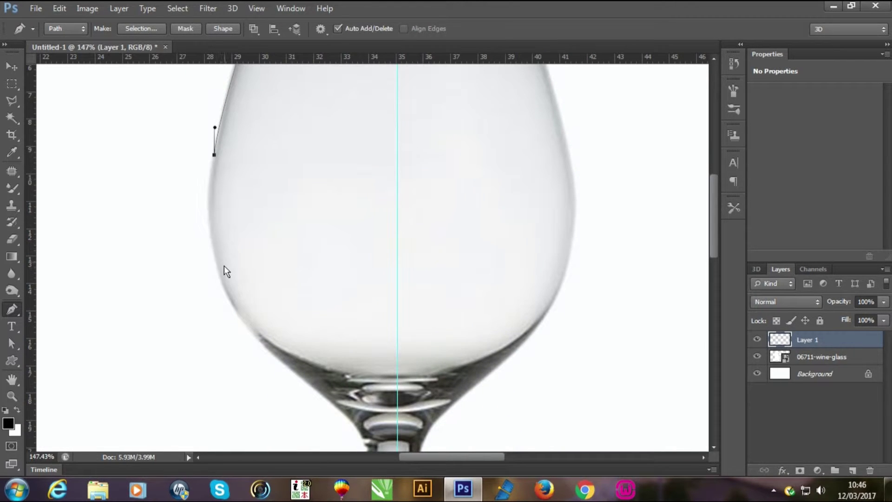
left_click_drag(220, 276, 268, 257)
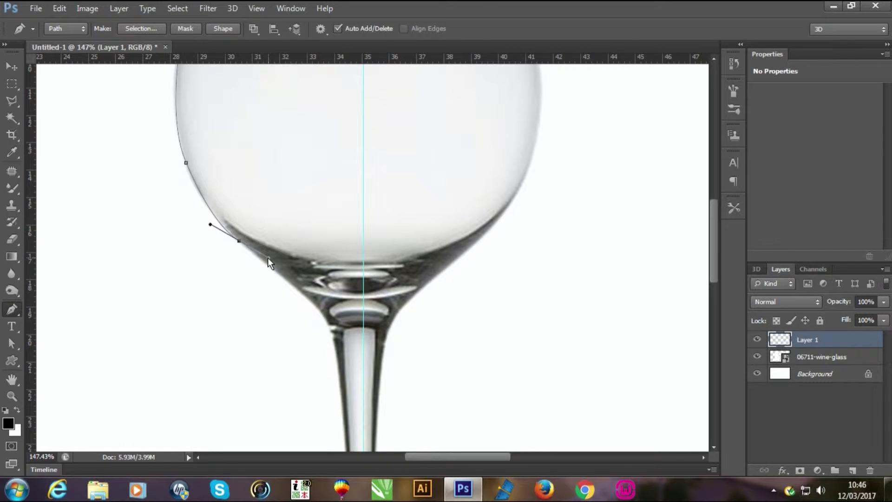
left_click(238, 241, "alt")
scroll(392, 270, "down", 3)
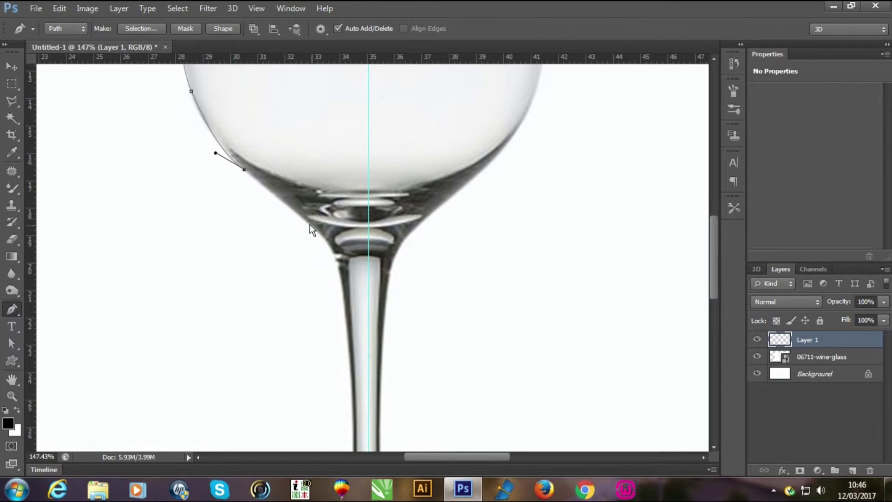
left_click_drag(285, 204, 286, 205)
left_click_drag(314, 231, 317, 231)
left_click_drag(367, 317, 324, 259)
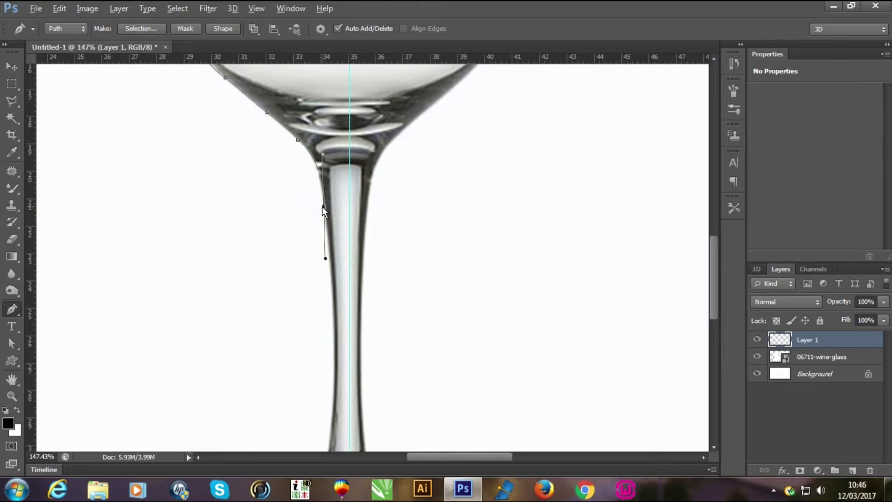
left_click_drag(343, 346, 336, 250)
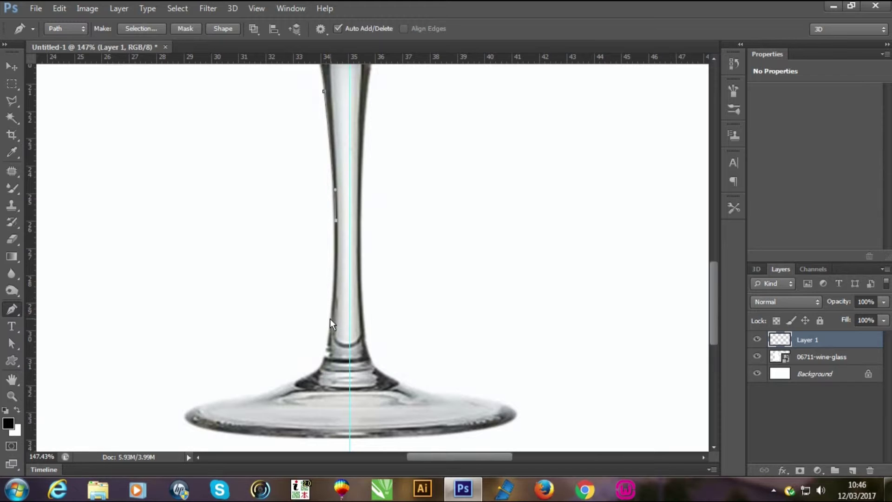
- Extend the path down the stem's left edge, around its flare and along the top of the base
left_click_drag(330, 323, 328, 348)
scroll(399, 309, "down", 2)
scroll(399, 309, "left", 2)
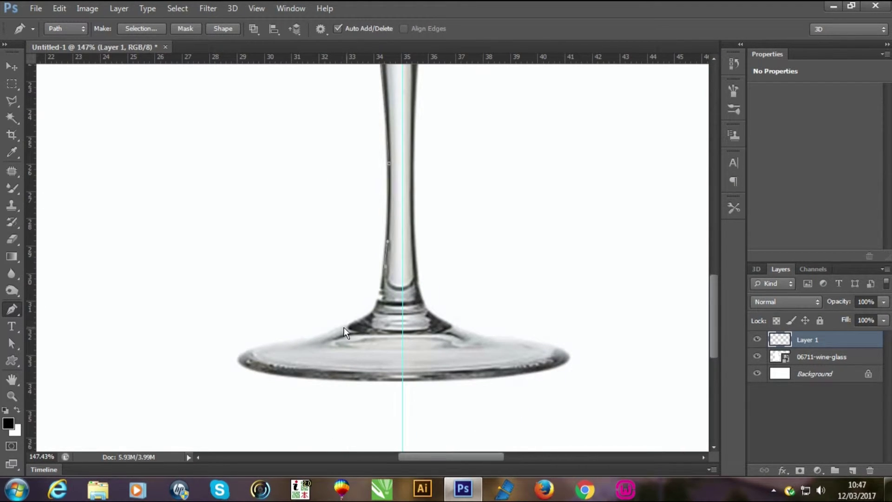
left_click_drag(342, 327, 289, 342)
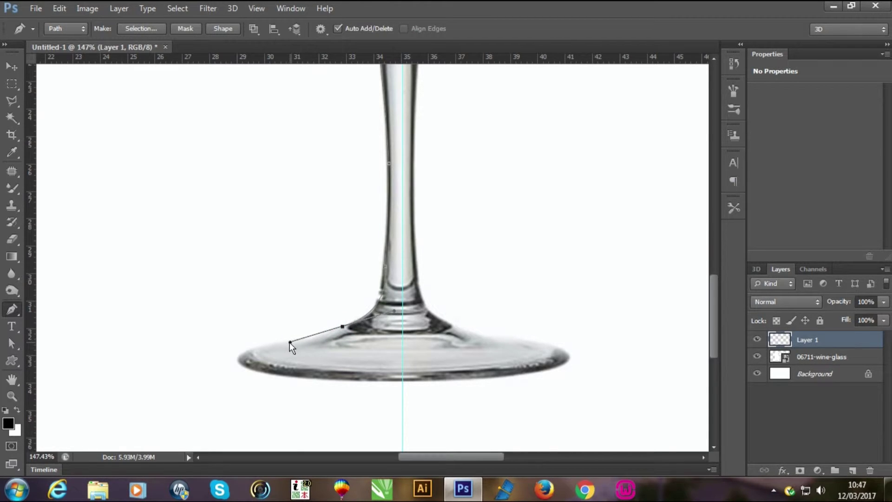
left_click(340, 327, "alt")
scroll(339, 336, "up", 2)
scroll(361, 351, "up", 2)
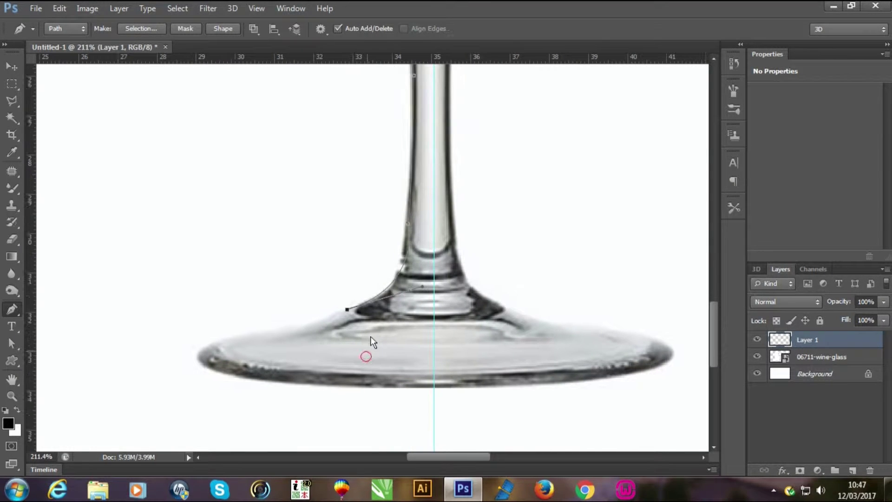
left_click_drag(295, 309, 246, 316)
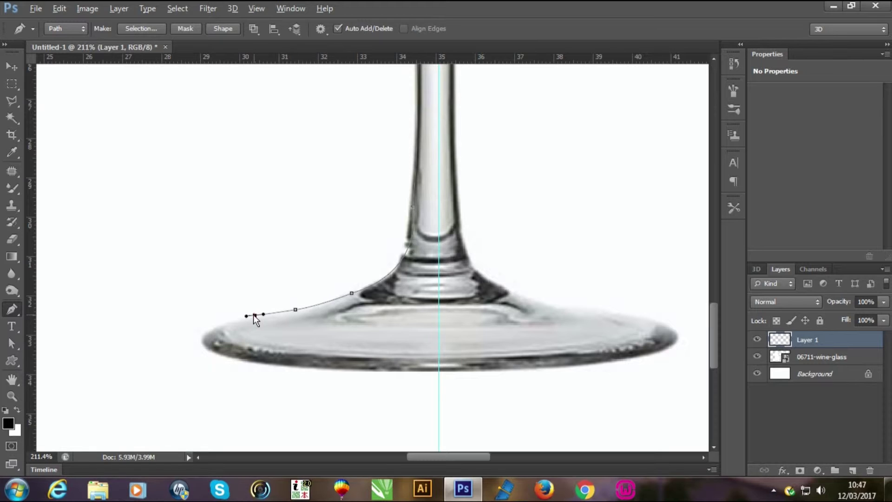
left_click(254, 316, "alt")
- Round the base's left edge and bottom, ending the outline at the centre guide
left_click_drag(216, 328, 206, 333)
left_click_drag(217, 353, 245, 366)
left_click(217, 353, "alt")
left_click_drag(325, 369, 363, 370)
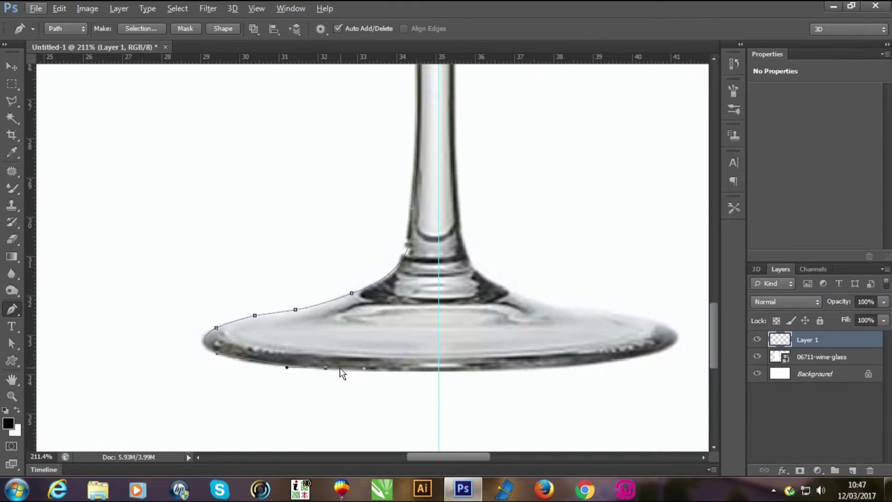
key("ctrl+z")
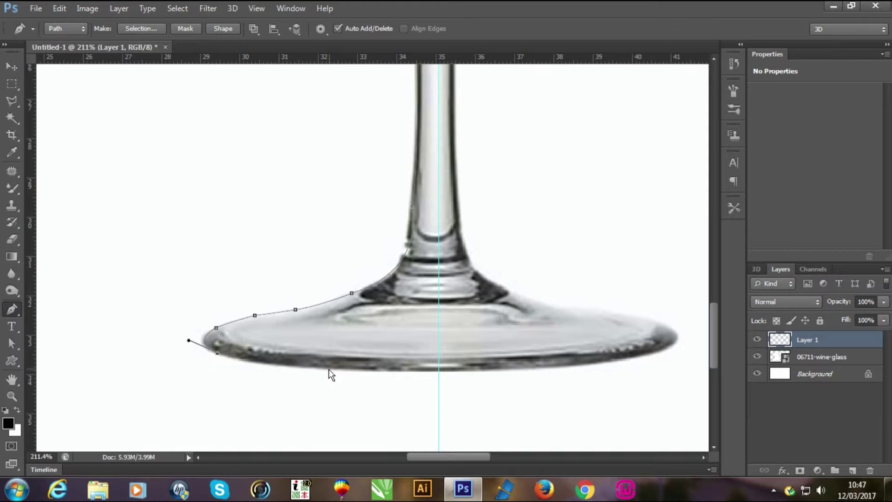
left_click_drag(325, 368, 386, 367)
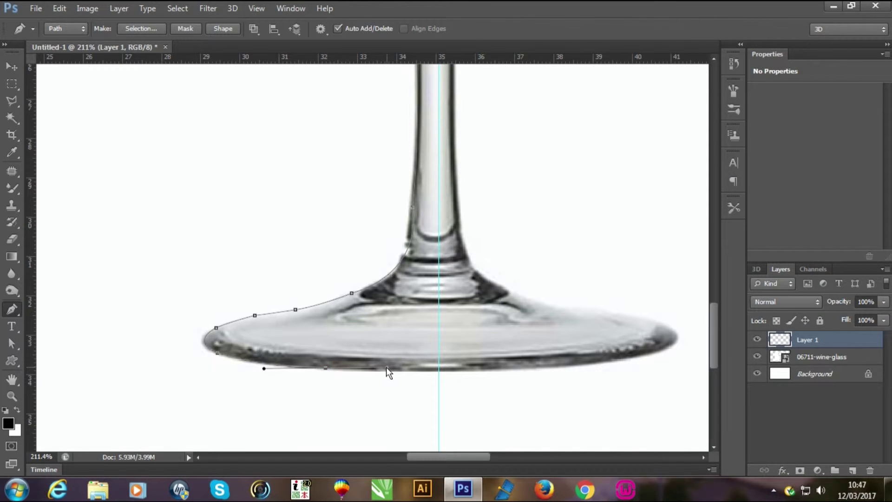
left_click(325, 368, "alt")
left_click_drag(438, 372, 468, 371)
- Add anchors at the bowl bottom on the guide and curving along the bowl's left edge
scroll(478, 191, "up", 5)
scroll(475, 229, "up", 12)
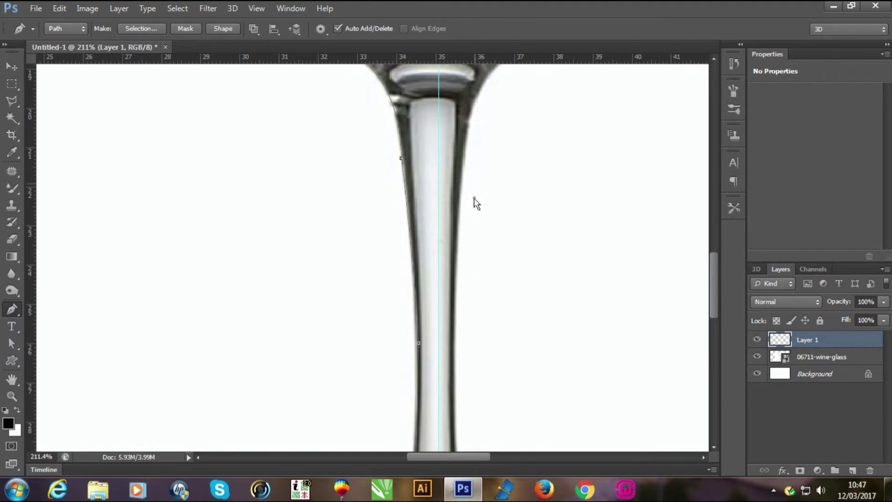
scroll(471, 325, "up", 6)
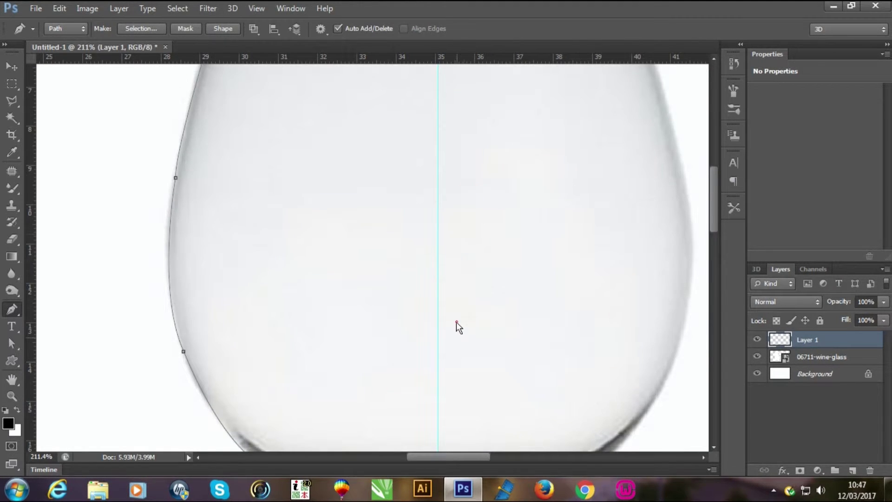
scroll(453, 246, "down", 11)
scroll(448, 167, "up", 4)
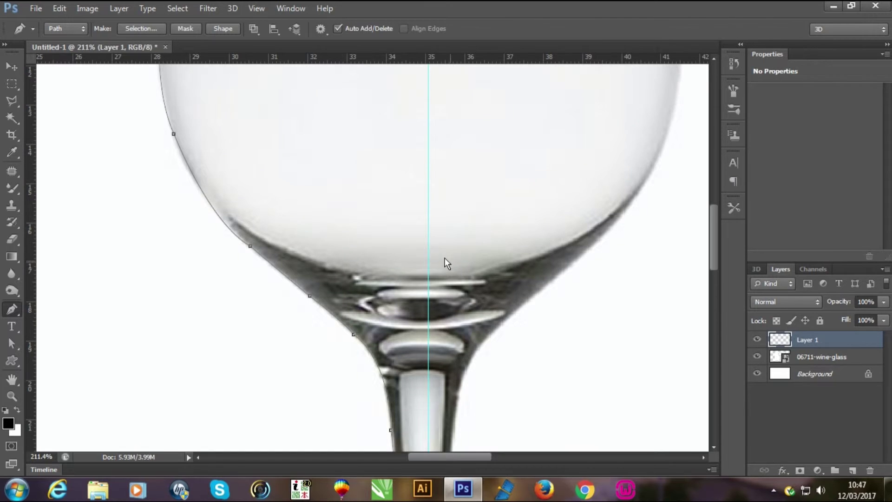
left_click(428, 276)
scroll(351, 269, "up", 3)
scroll(351, 270, "left", 1)
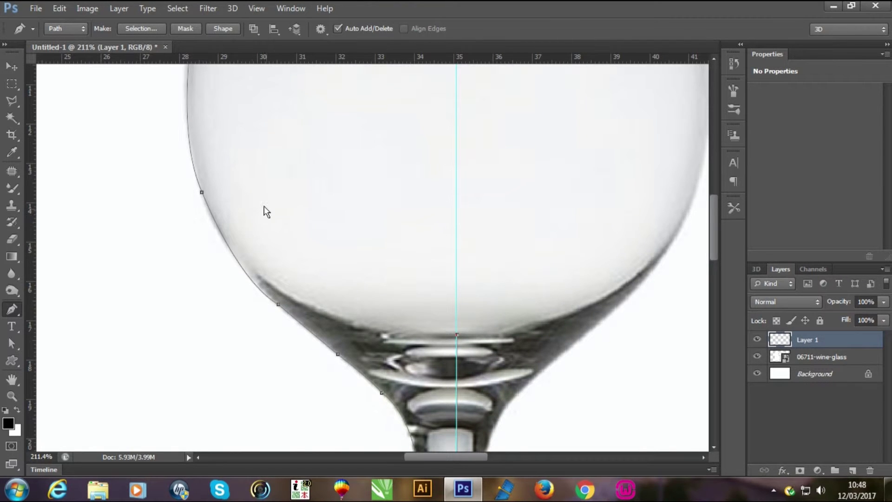
left_click(211, 191)
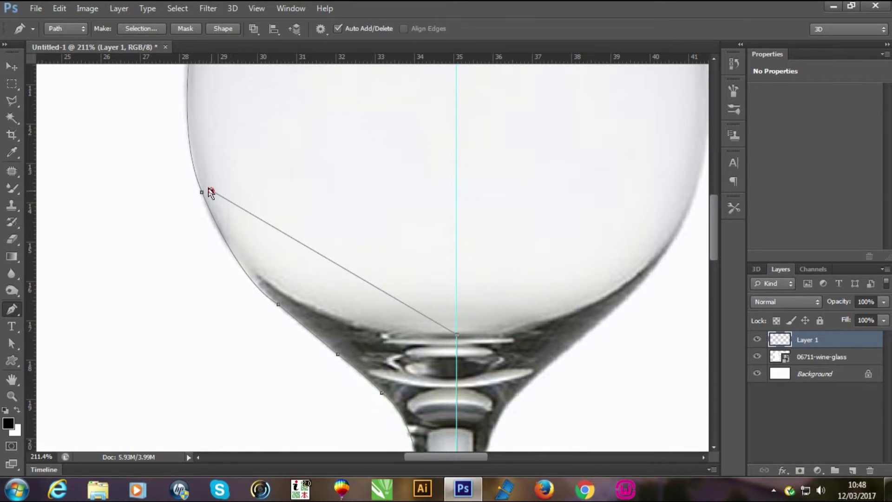
left_click_drag(211, 191, 157, 86)
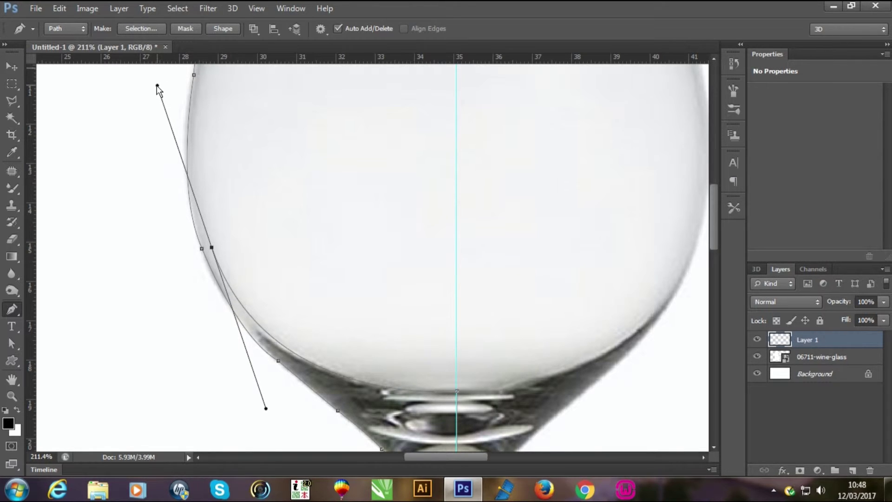
left_click(211, 248)
- Continue the path up the bowl's left side to the rim's left corner
scroll(241, 253, "up", 1)
scroll(243, 253, "up", 3)
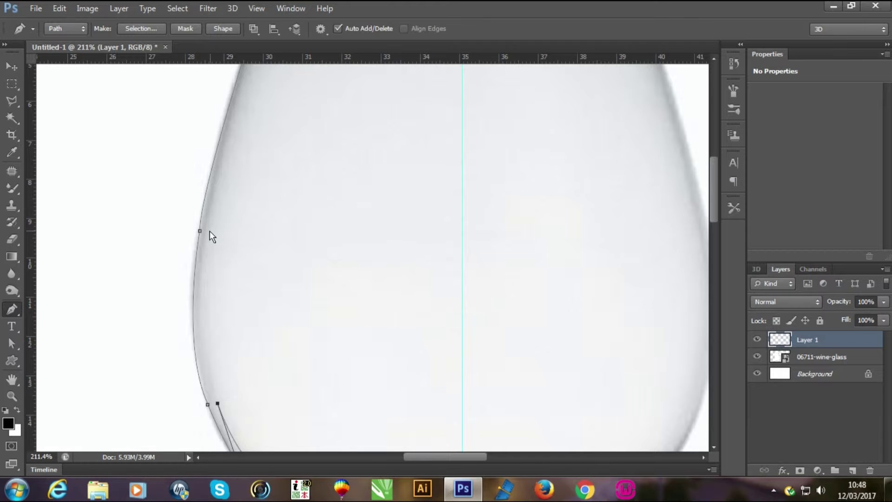
left_click_drag(210, 231, 230, 117)
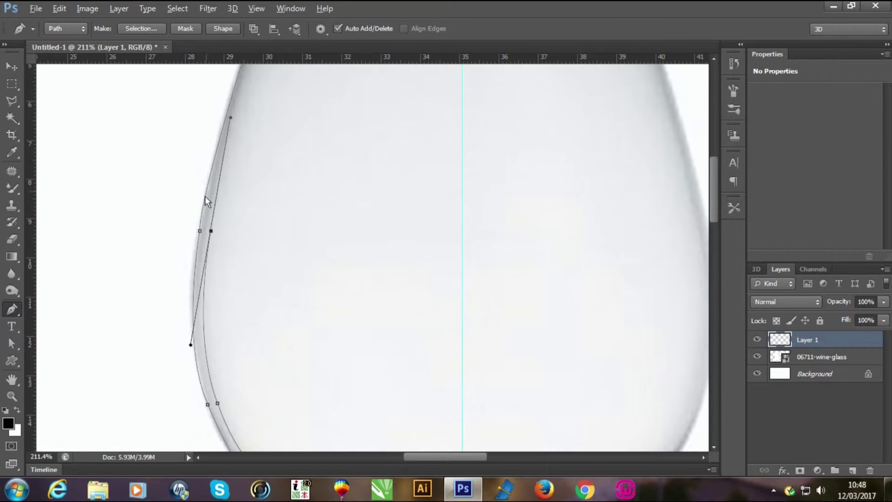
left_click(211, 230, "alt")
left_click_drag(257, 181, 240, 311)
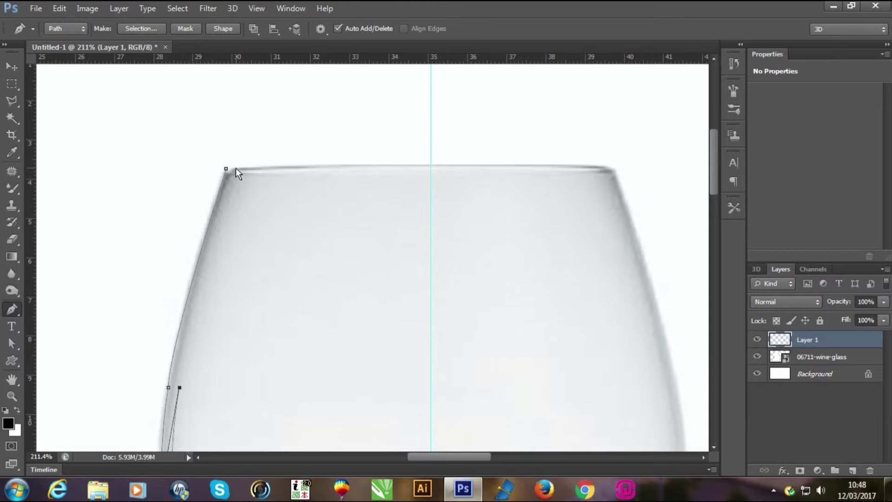
left_click_drag(237, 168, 263, 97)
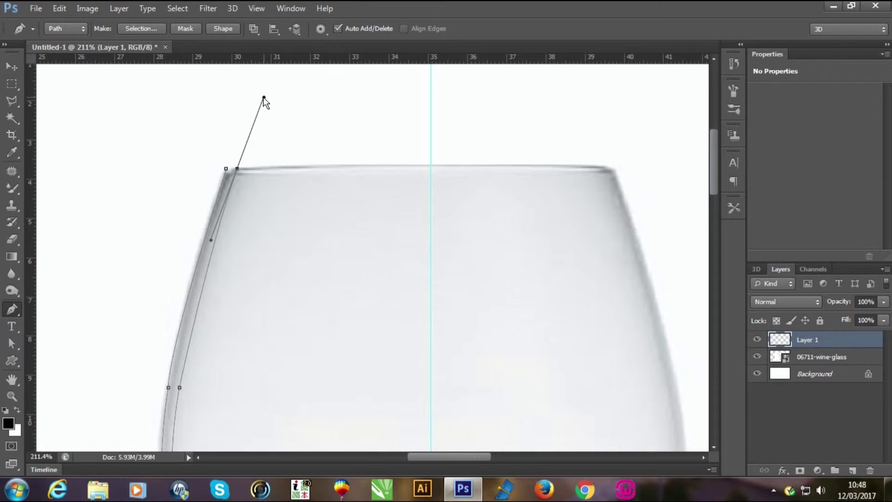
left_click(237, 169, "alt")
- Close the path at its starting point along the rim, deselect it, and fit the image on screen
left_click_drag(249, 191, 286, 250)
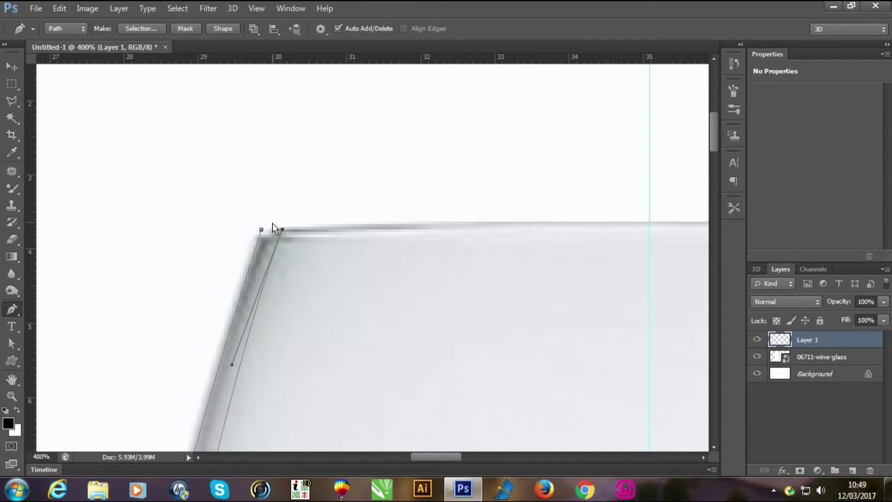
left_click_drag(274, 224, 263, 226)
key("alt")
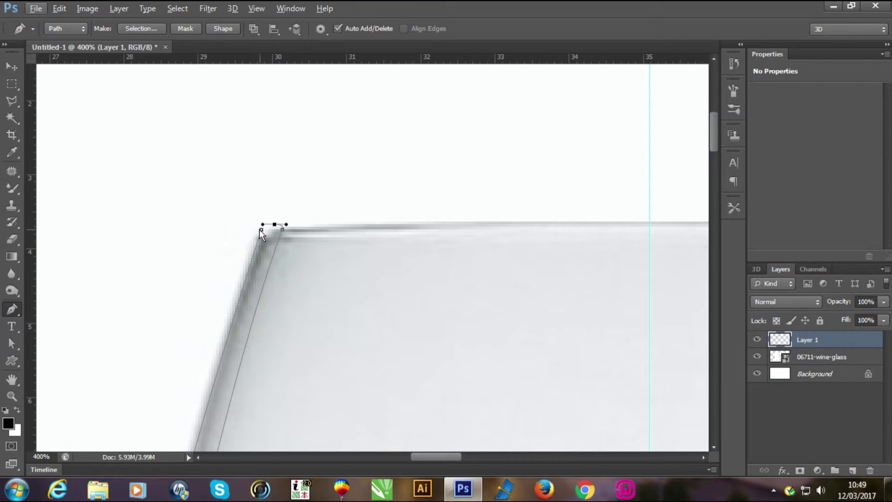
left_click_drag(260, 230, 259, 233)
left_click(342, 219, "ctrl")
key("ctrl+0")
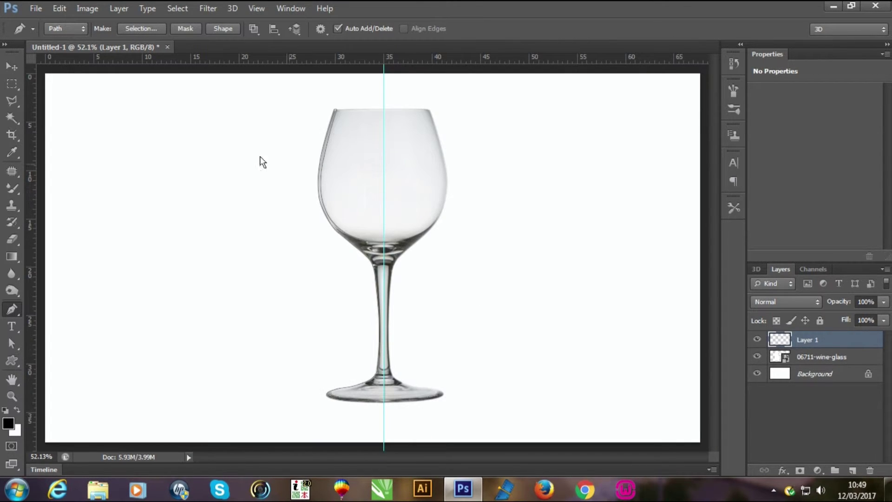
- Hide the wine glass photo and create a 3D Extrusion from the Work Path
left_click(12, 67)
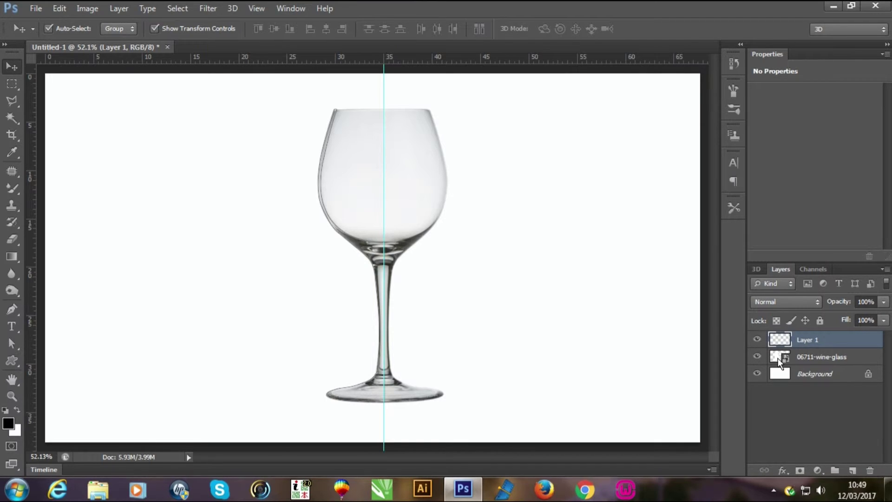
left_click(757, 357)
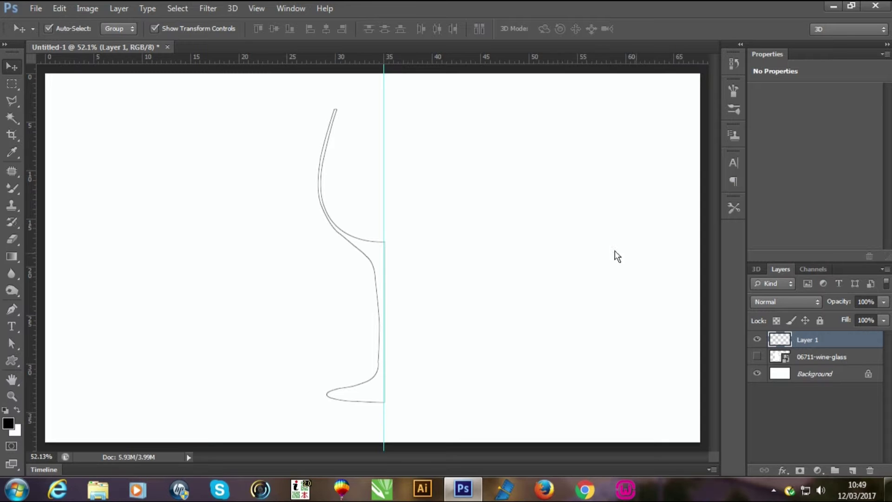
left_click(755, 270)
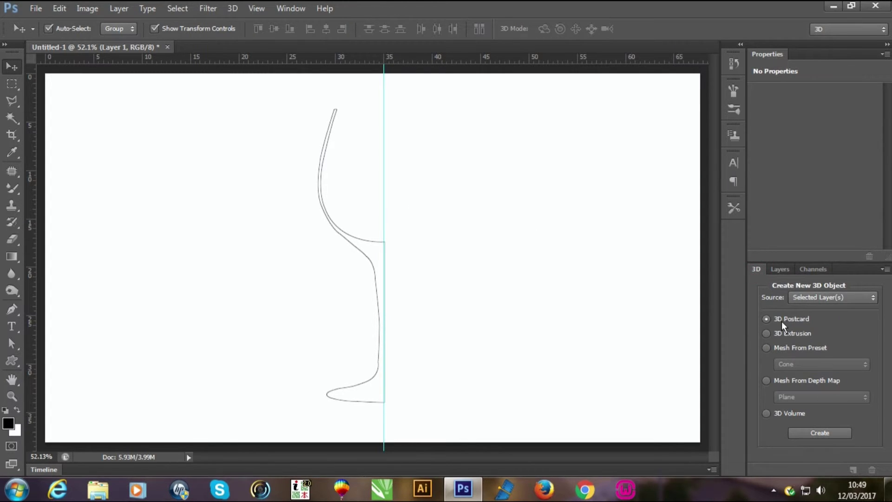
left_click(780, 269)
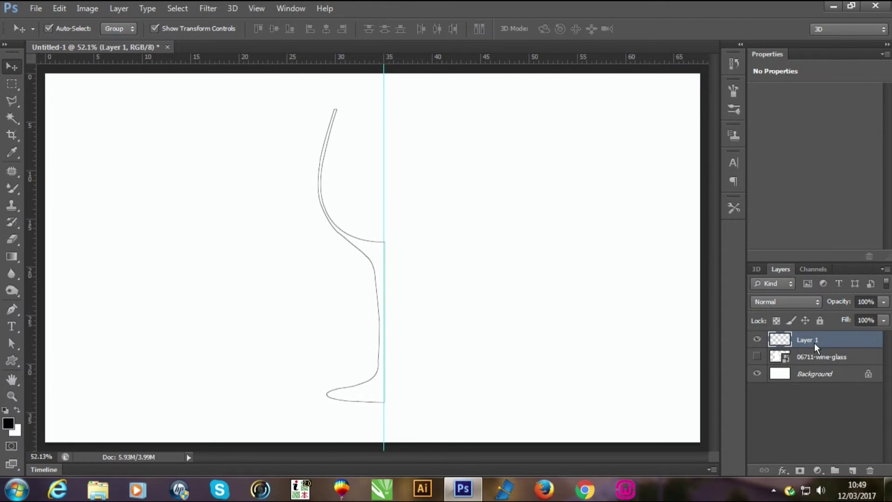
left_click(756, 269)
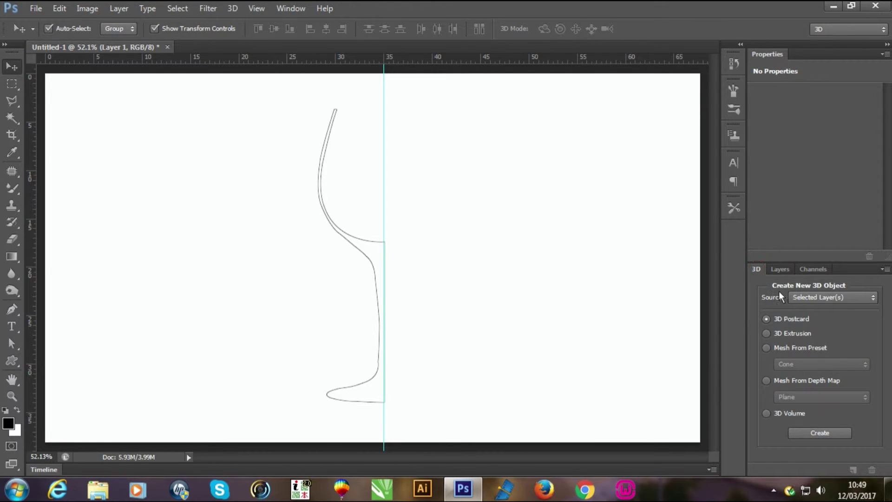
left_click(823, 298)
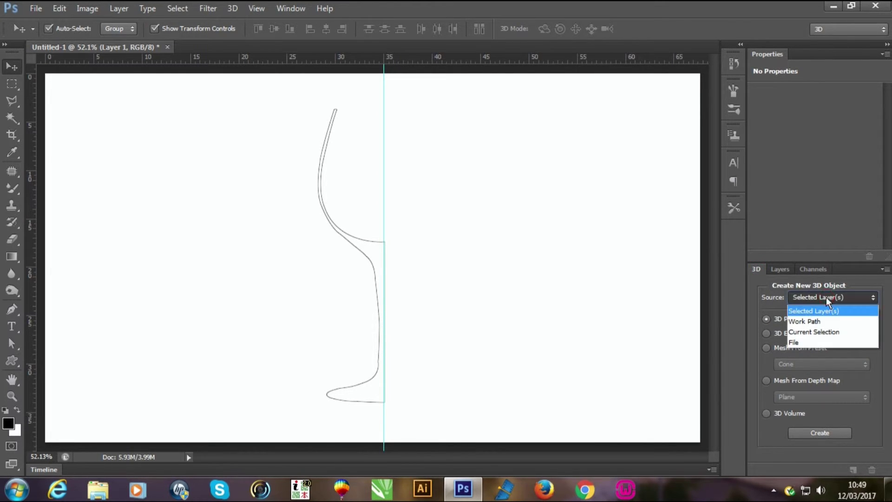
left_click(829, 320)
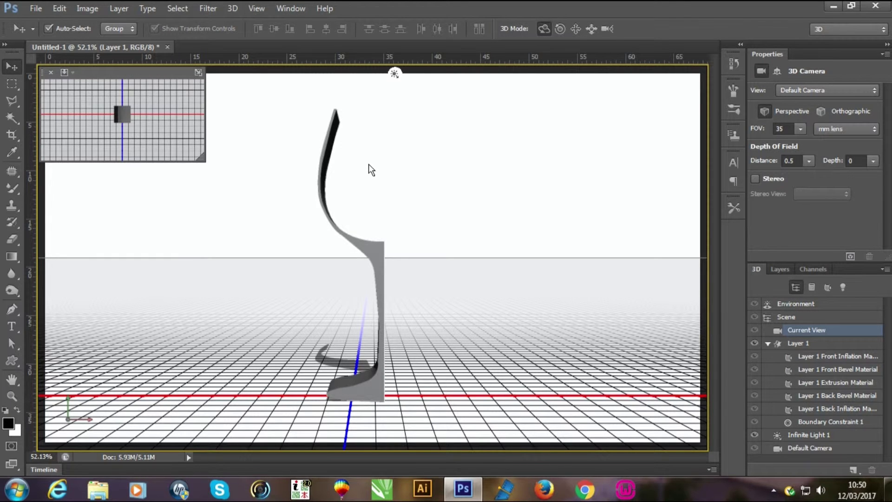
- Rename Layer 1 to 'Glass'
left_click(780, 269)
right_click(813, 339)
left_click(825, 344)
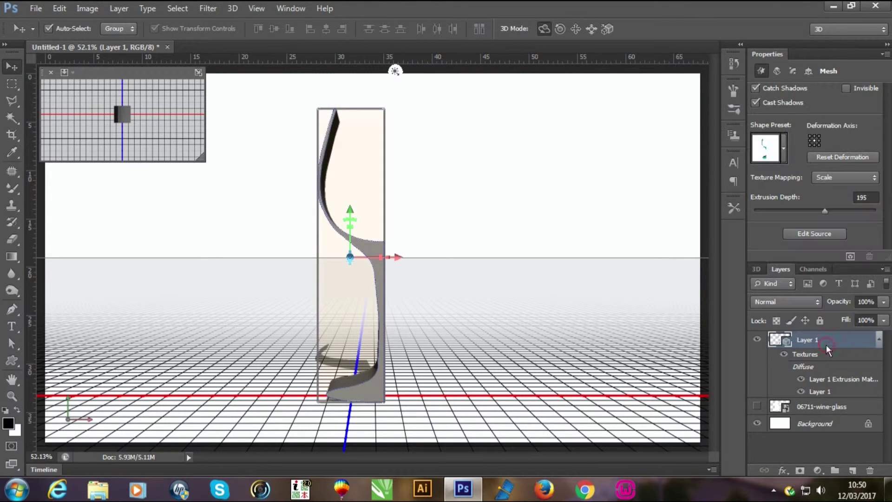
double_click(814, 340)
type("Glass")
left_click(853, 342)
- Select the glass mesh in the 3D panel and show its Deform properties
left_click(757, 269)
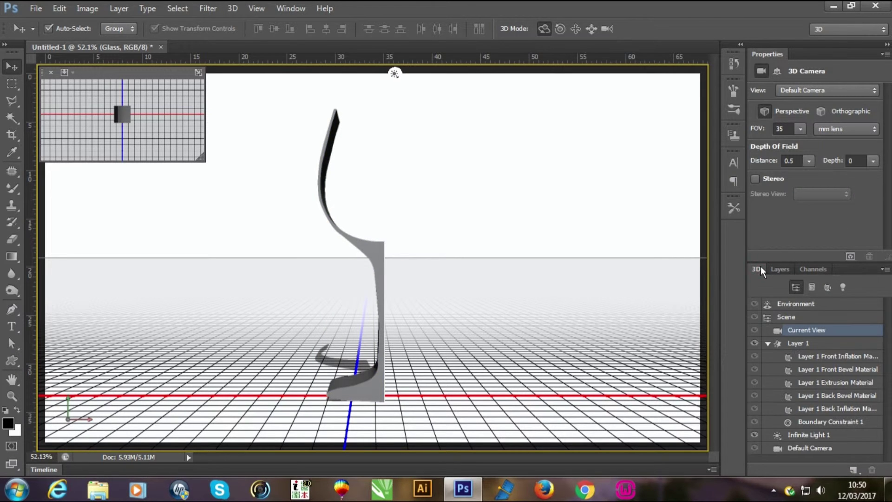
left_click(806, 338)
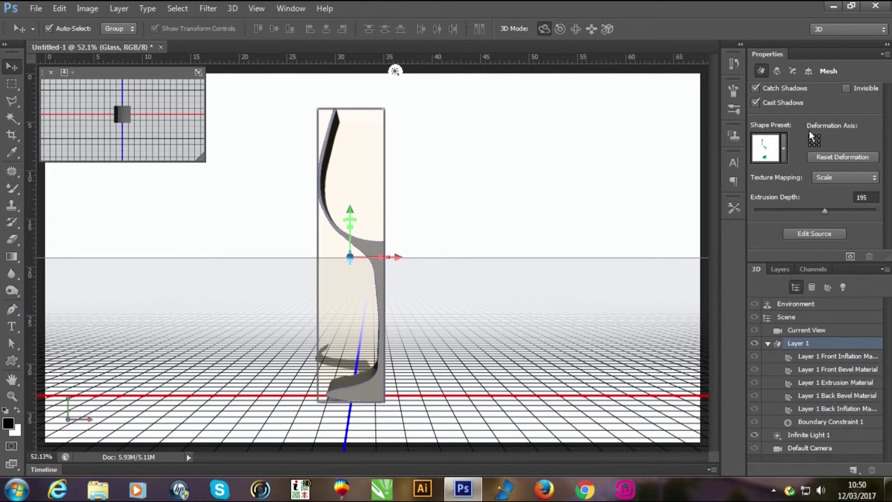
left_click(776, 71)
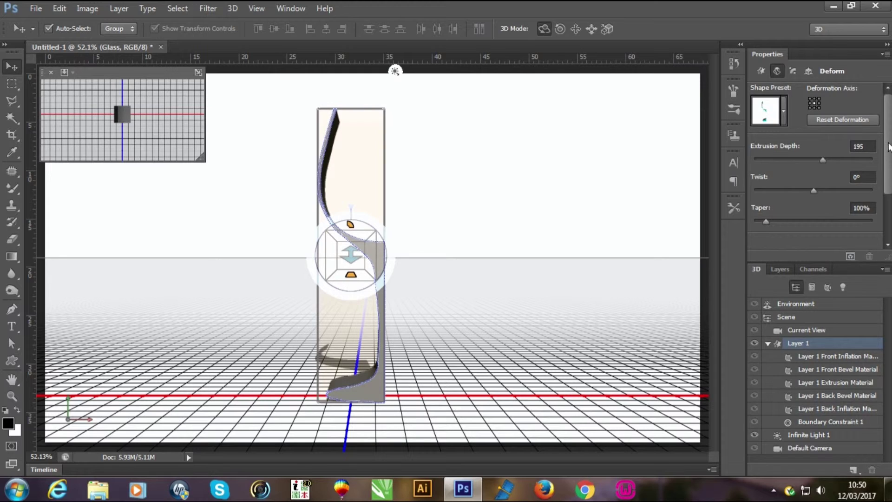
- Set the mesh's Horizontal Angle (X) bend to 360° in the Deform properties
left_click_drag(889, 156, 888, 207)
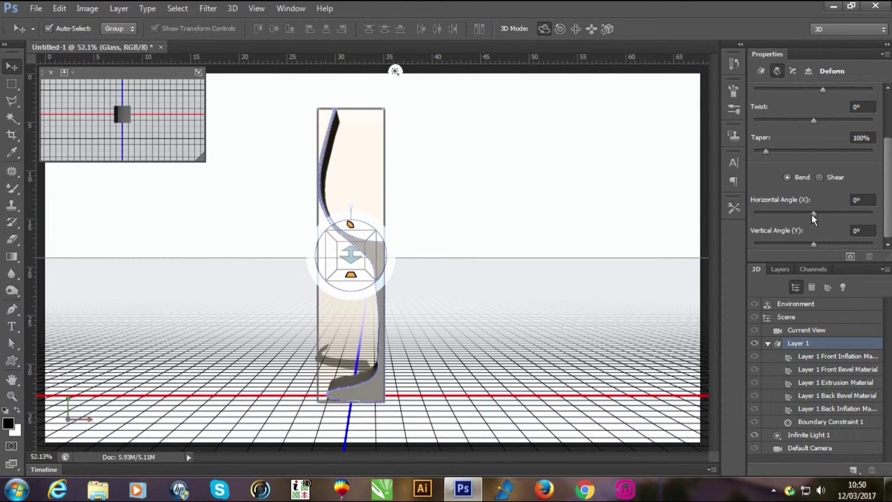
left_click_drag(813, 213, 877, 213)
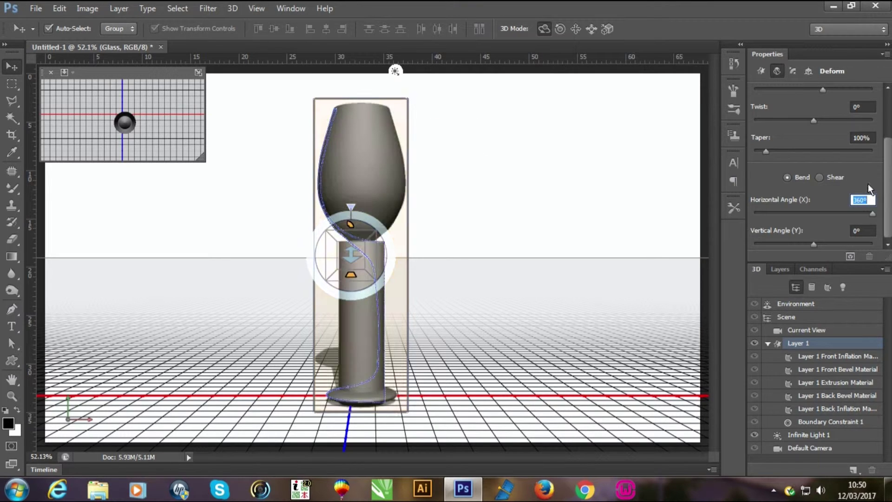
scroll(873, 195, "up", 3)
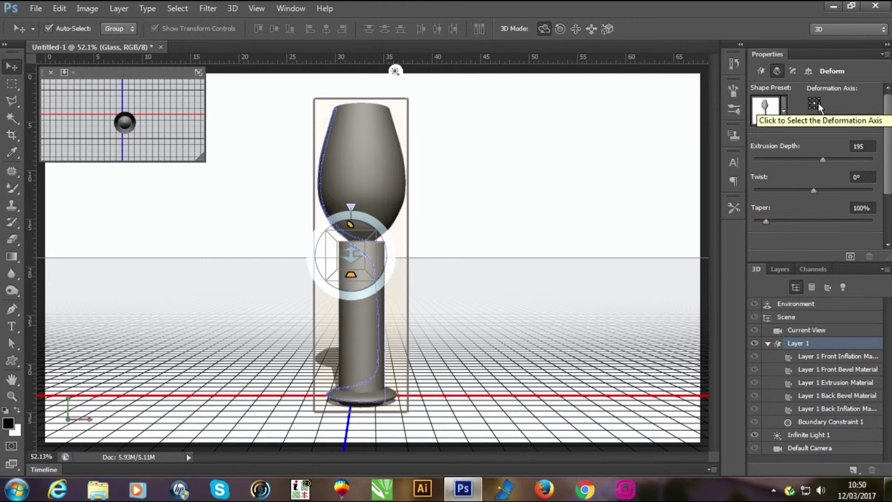
- Pick a new Deformation Axis point so the profile revolves into a proper wine glass
left_click(818, 103)
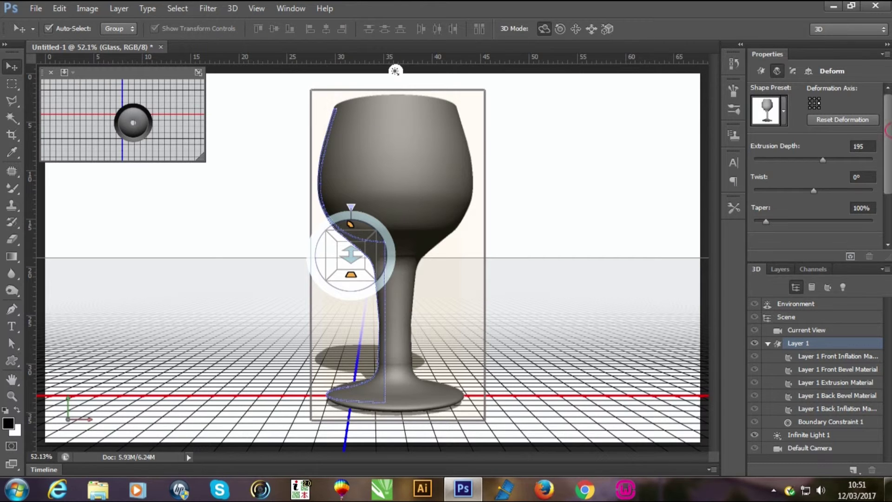
left_click(761, 72)
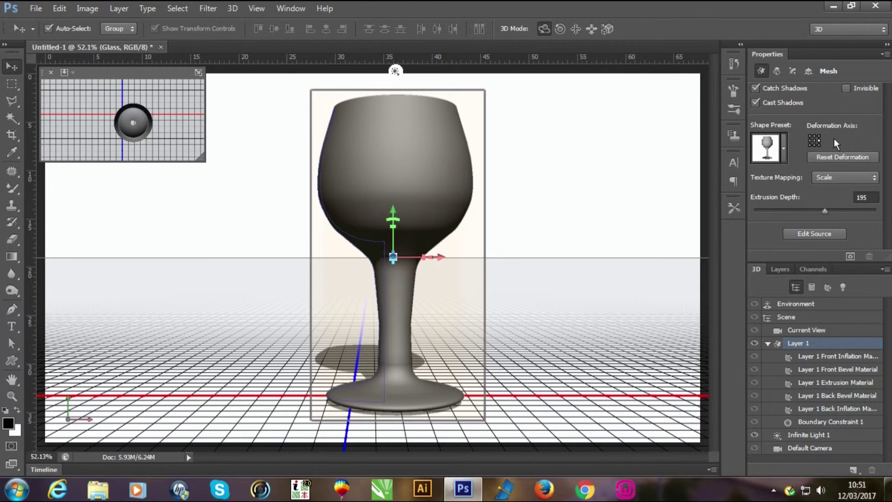
left_click(775, 71)
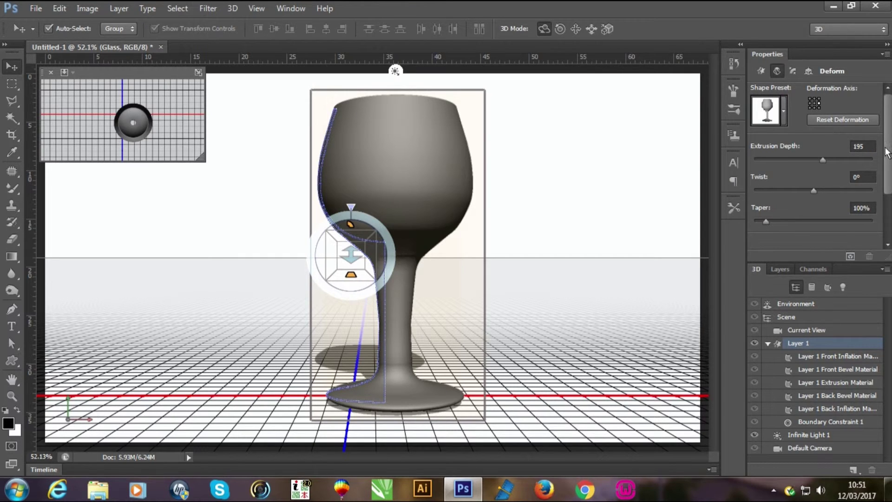
- Drag the Extrusion Depth well below 195 to slim the bowl and stem
left_click(823, 159)
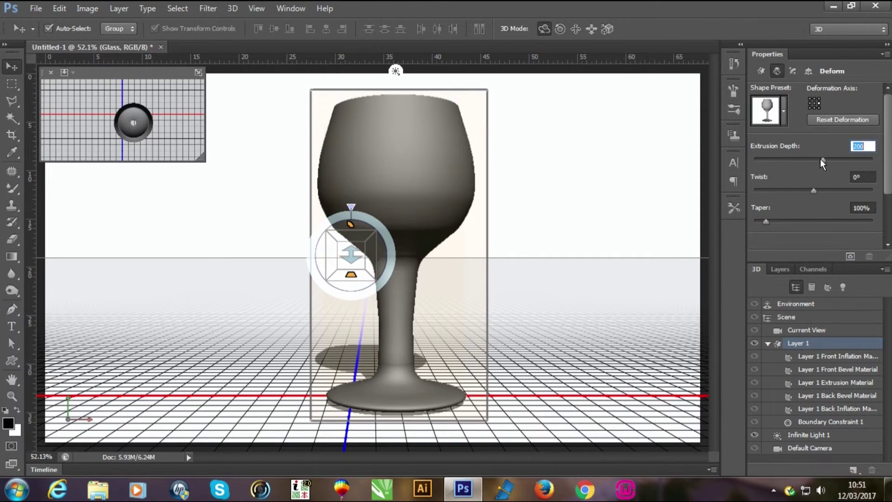
left_click_drag(820, 157, 813, 155)
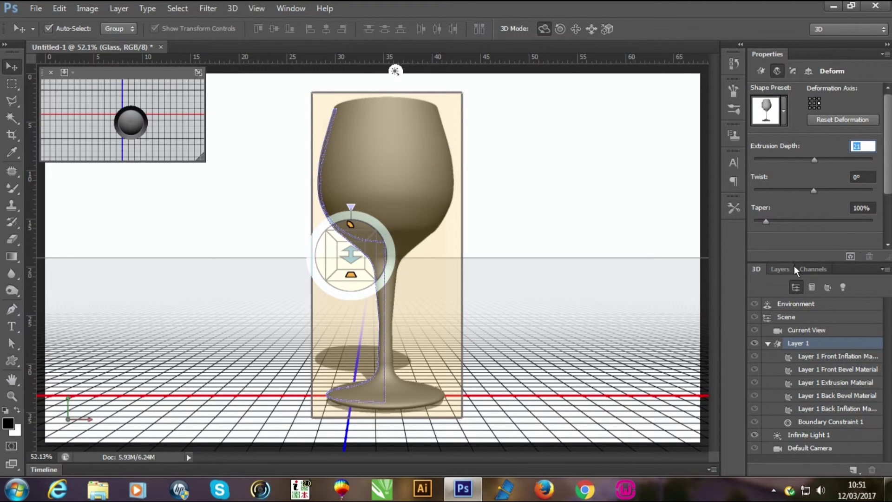
- Unlock the Background into Layer 0, then rename it back to 'Background'
left_click(782, 268)
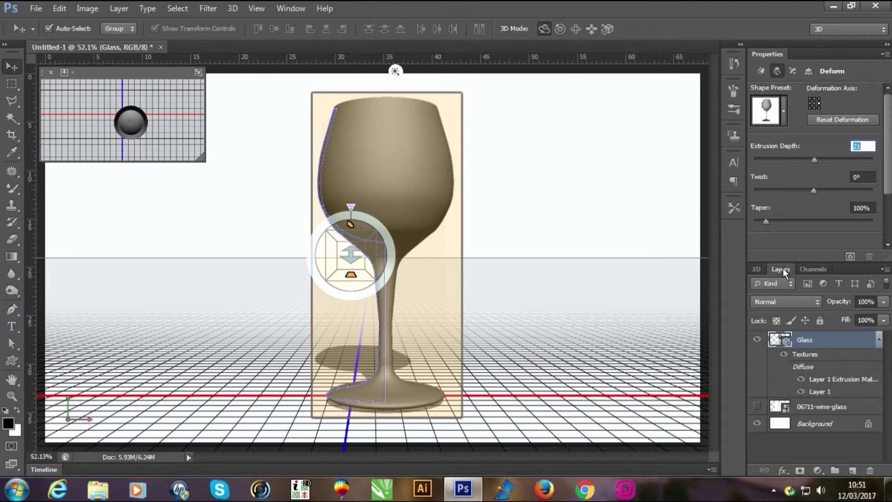
double_click(852, 425)
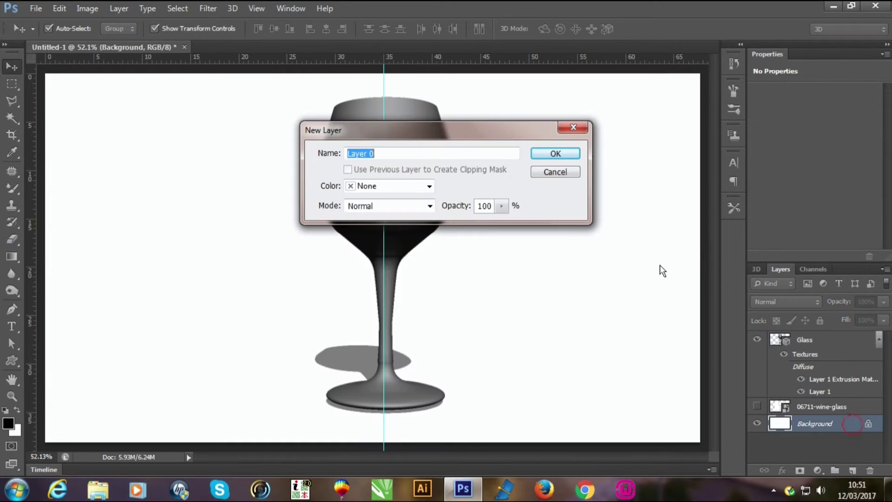
left_click(567, 151)
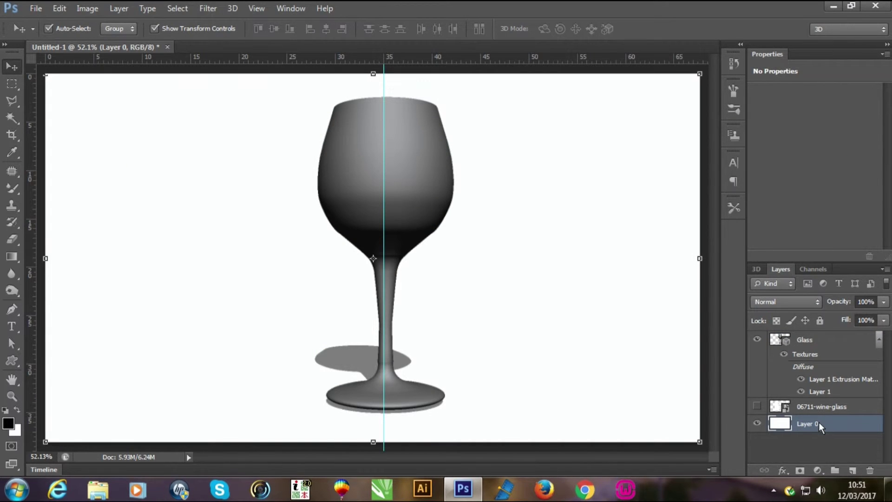
right_click(818, 422)
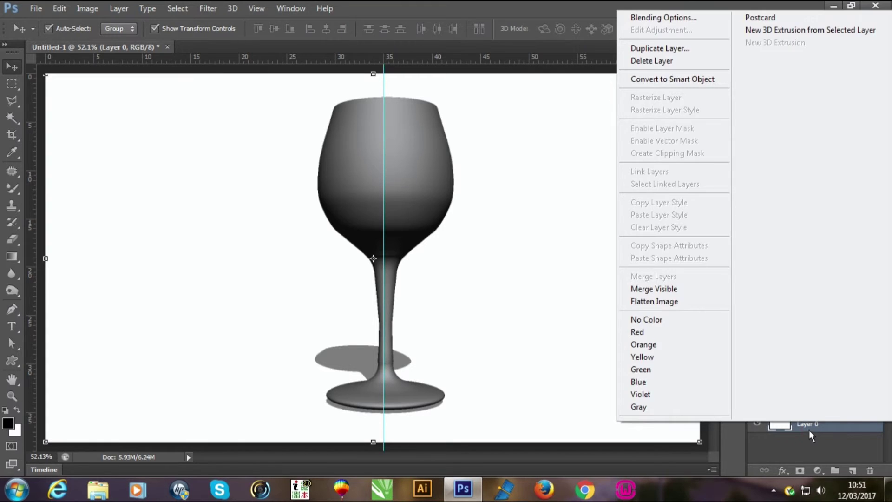
double_click(809, 424)
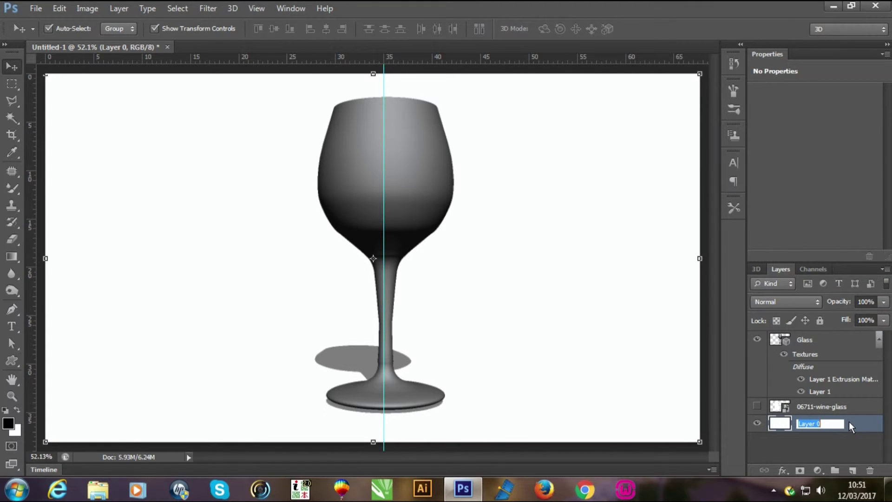
type("Background")
key("Return")
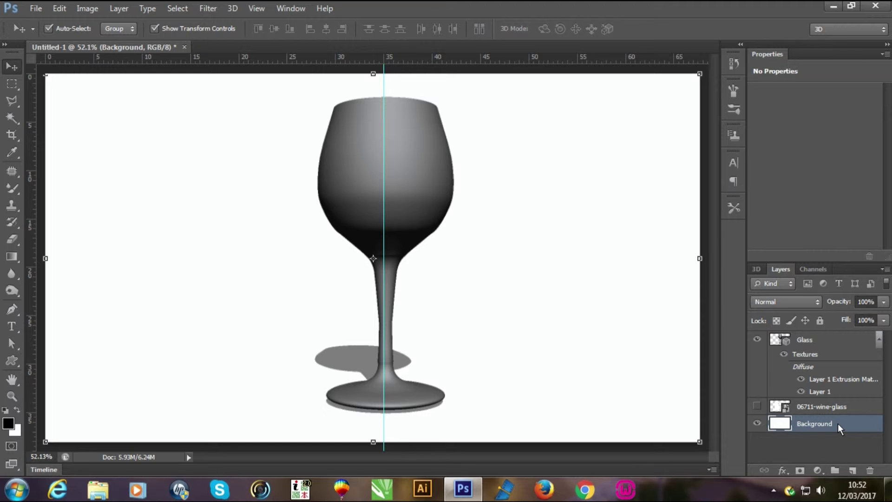
- Add a Red Black preset gradient overlay to the Background layer's style
double_click(838, 423)
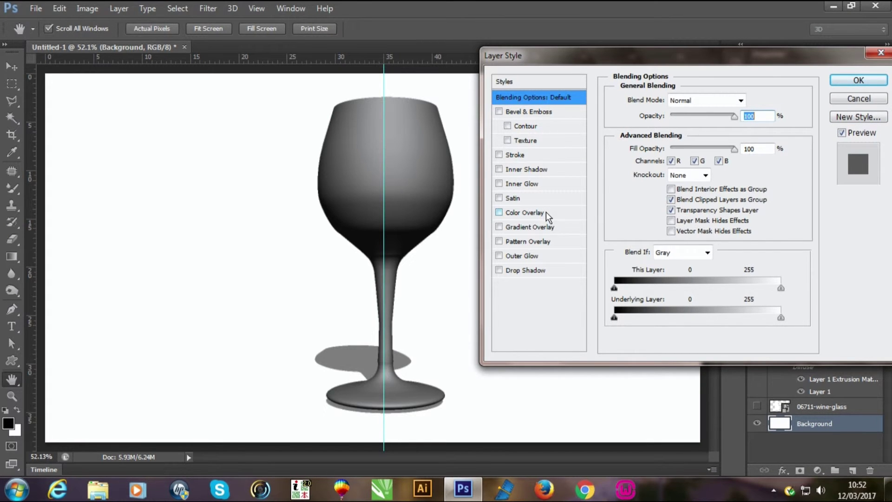
left_click(547, 227)
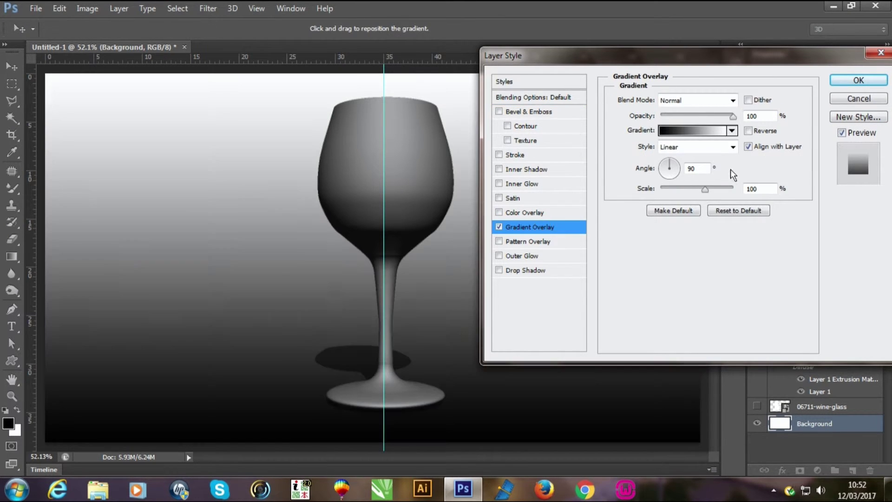
left_click(712, 131)
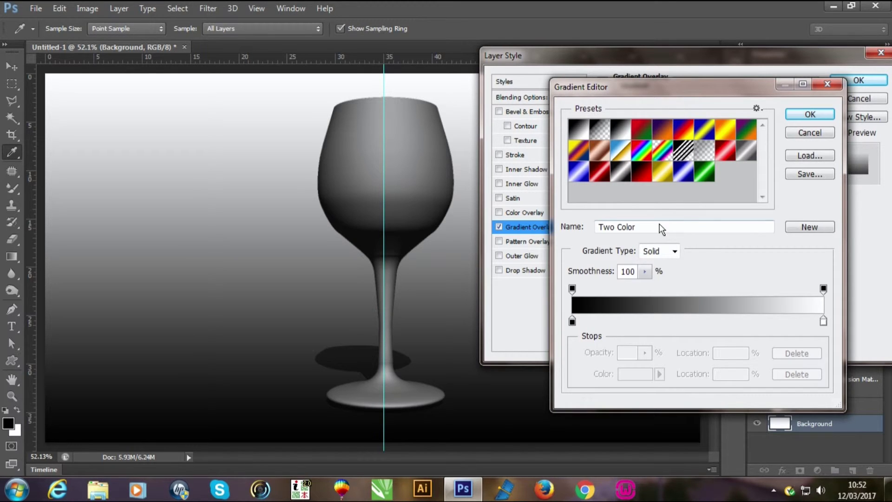
left_click(642, 175)
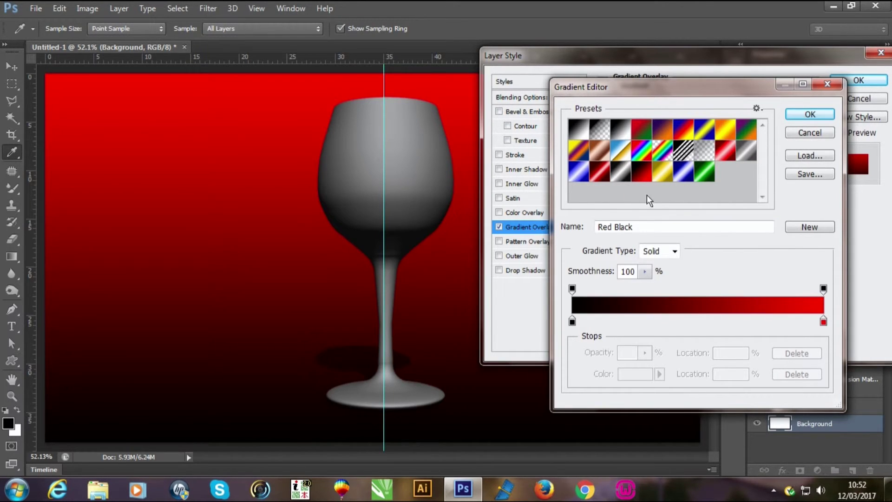
left_click(793, 113)
left_click(841, 81)
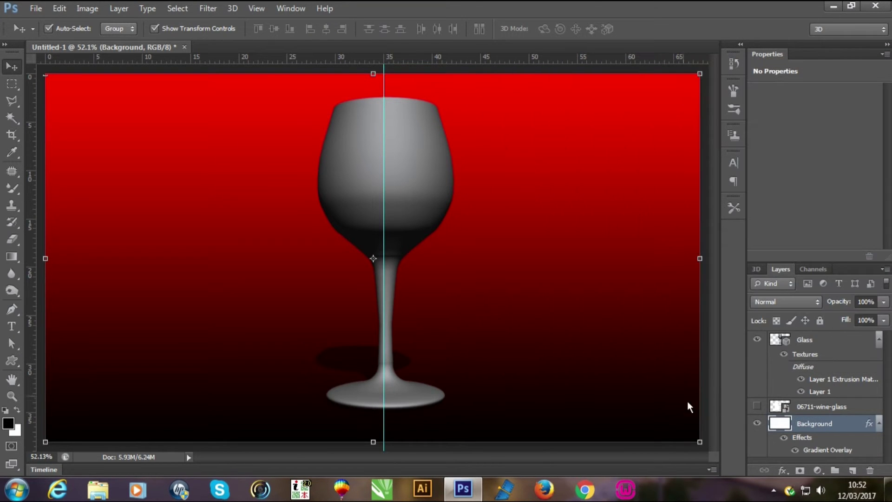
left_click(781, 269)
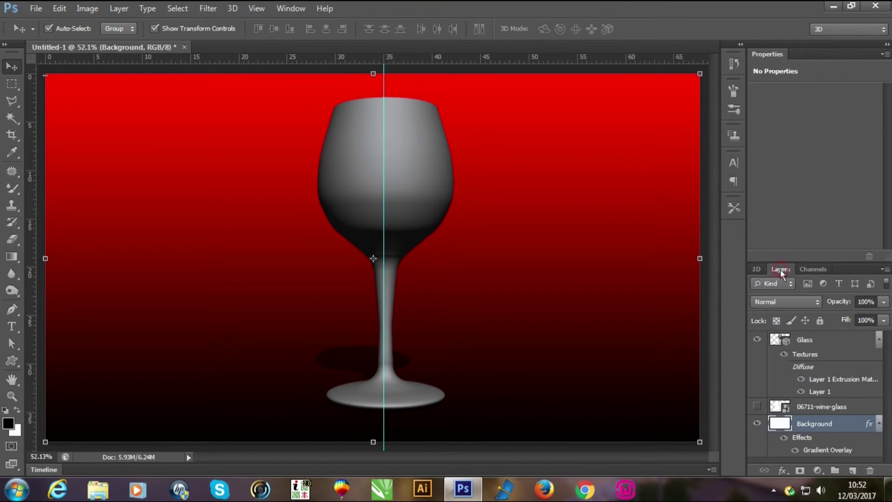
- Convert the Background gradient layer into a 3D postcard
right_click(816, 428)
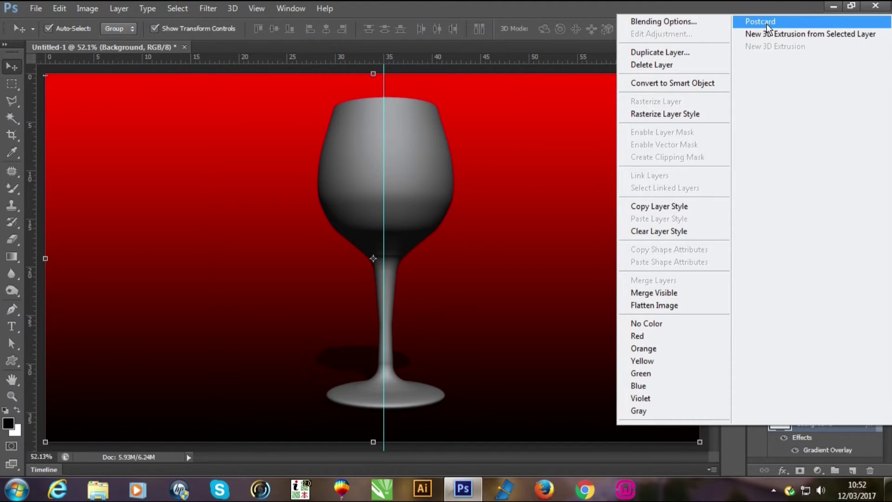
left_click(779, 22)
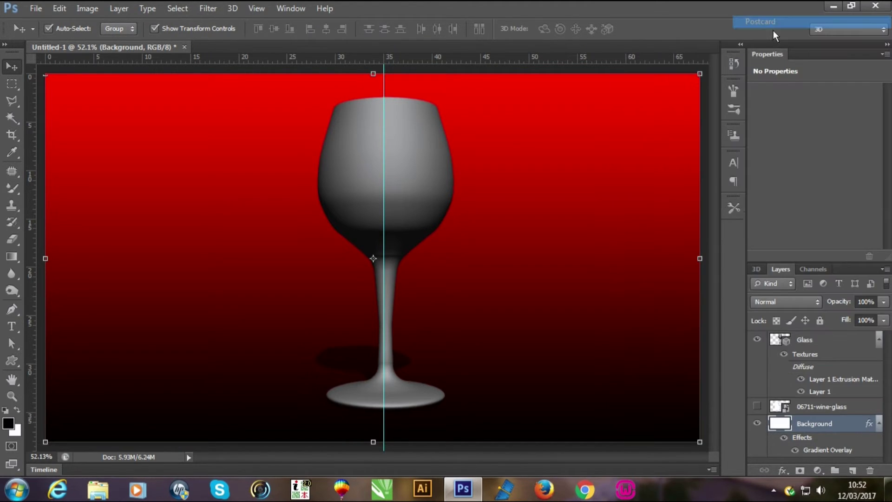
left_click(755, 267)
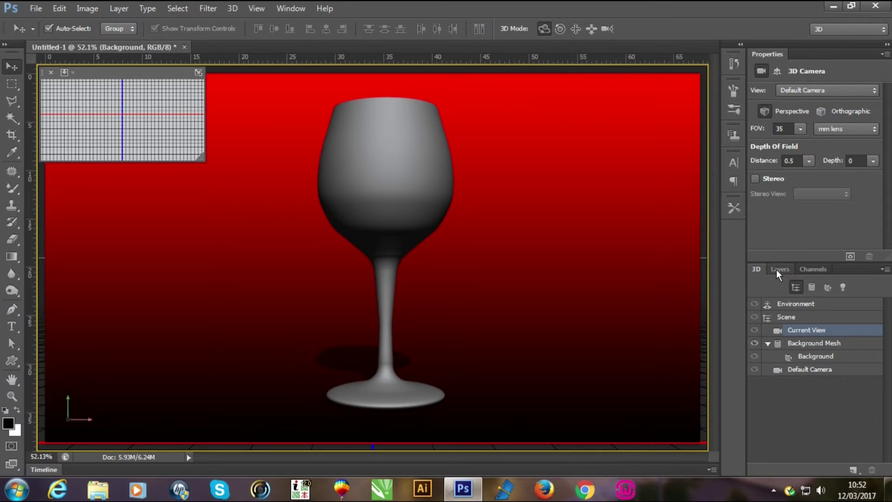
left_click(776, 269)
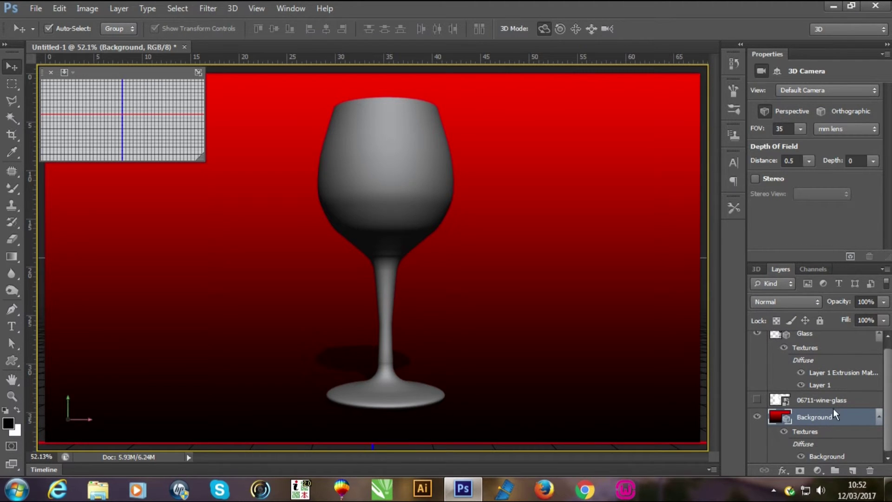
- Delete the 06711-wine-glass reference layer and add Glass to the Background selection
left_click(756, 399)
left_click(814, 399)
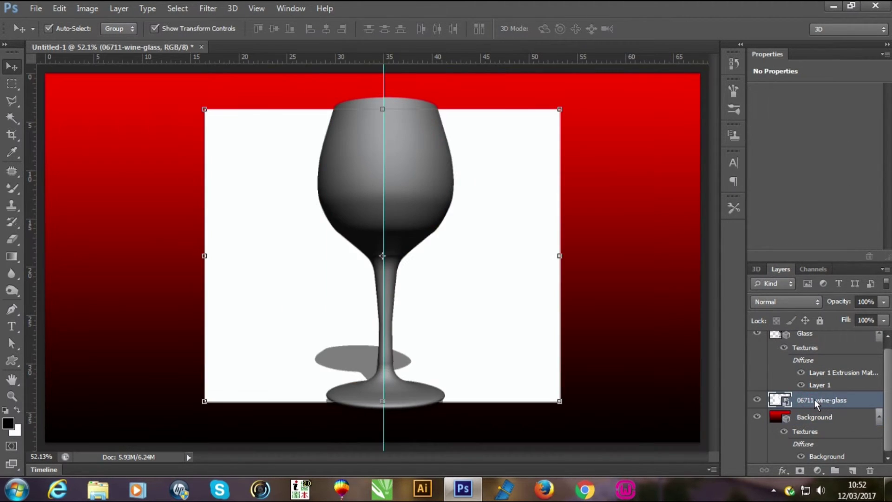
key("Delete")
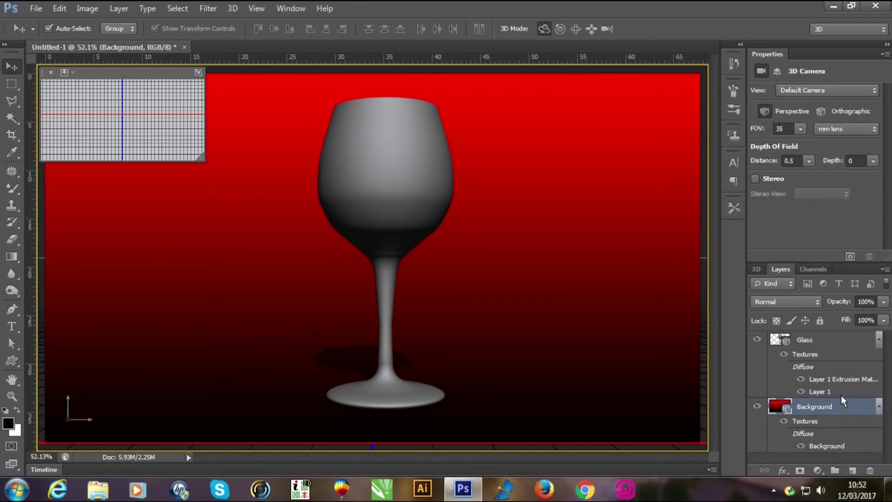
left_click(839, 343, "shift")
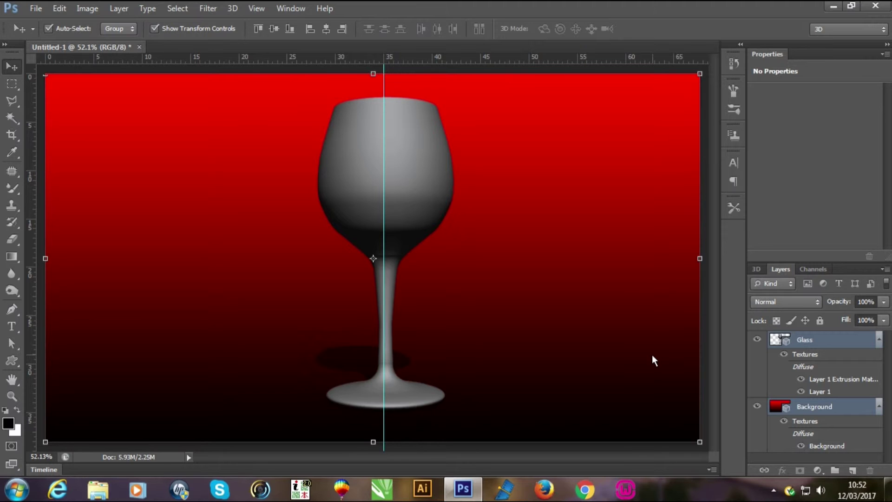
- Merge Glass and Background into one 3D scene, select Background_Layer, and start a render
key("ctrl+e")
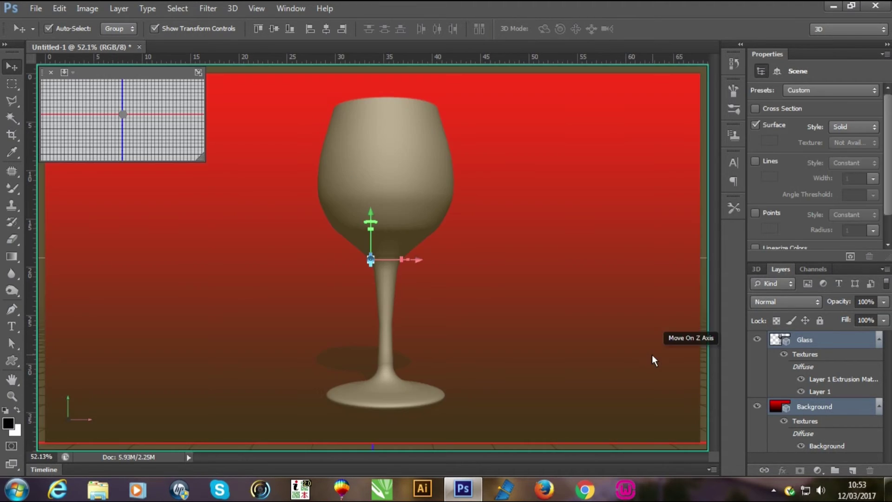
left_click(756, 268)
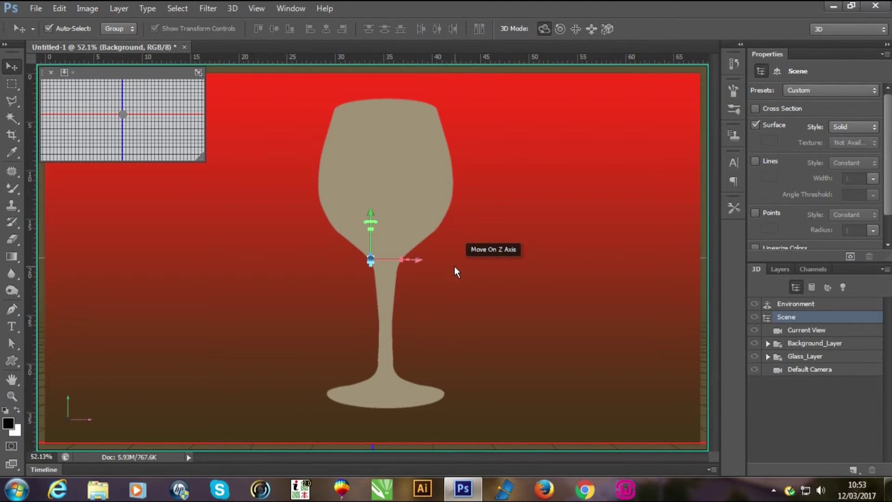
left_click(790, 345)
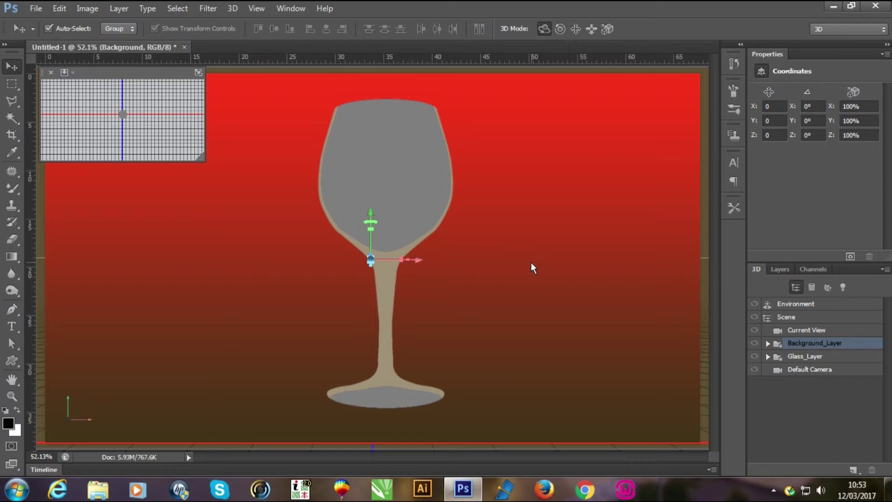
key("ctrl+alt+shift+r")
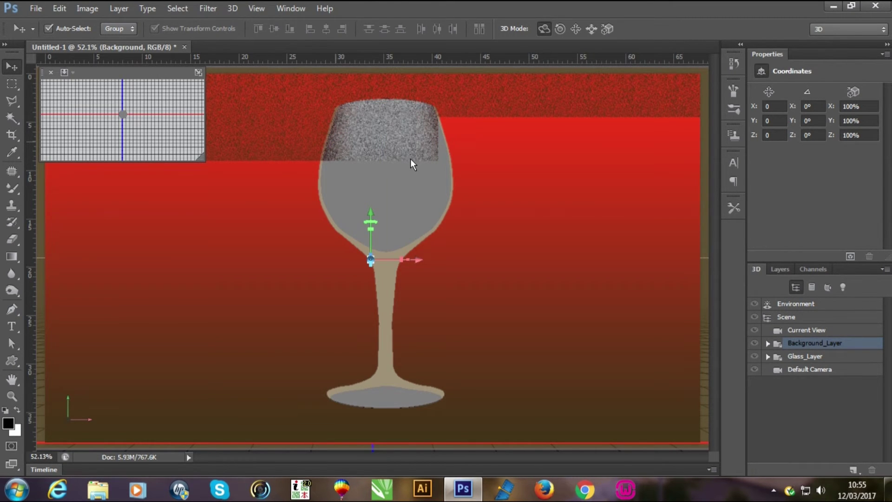
- Stop the render and select the Front Inflation, Front Bevel, Extrusion, Back Bevel and Back Inflation materials
left_click(415, 158)
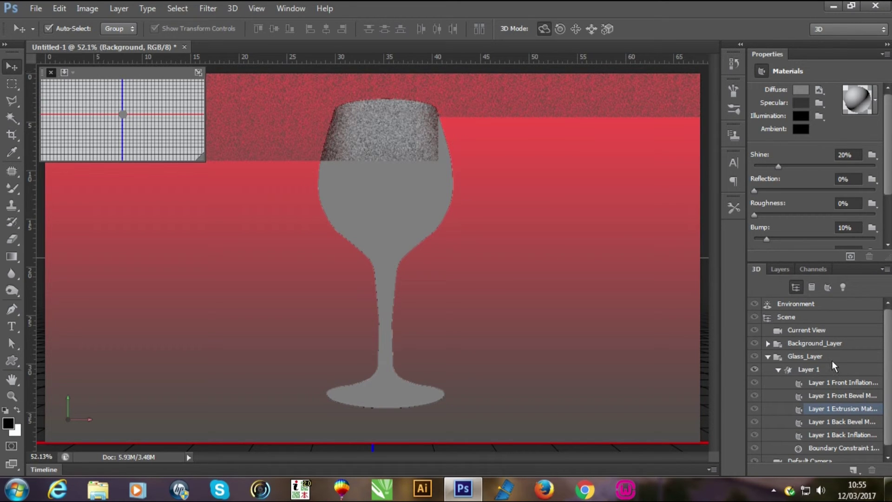
left_click(851, 383)
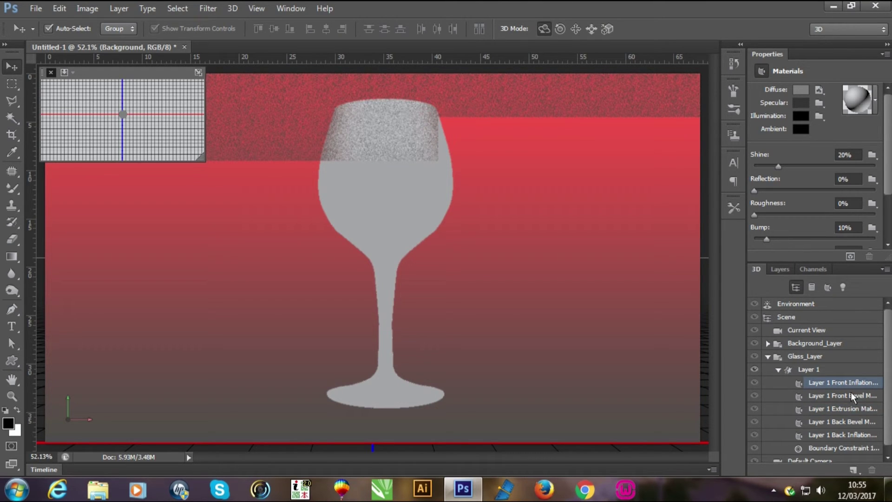
left_click(849, 395, "ctrl")
left_click(847, 408, "ctrl")
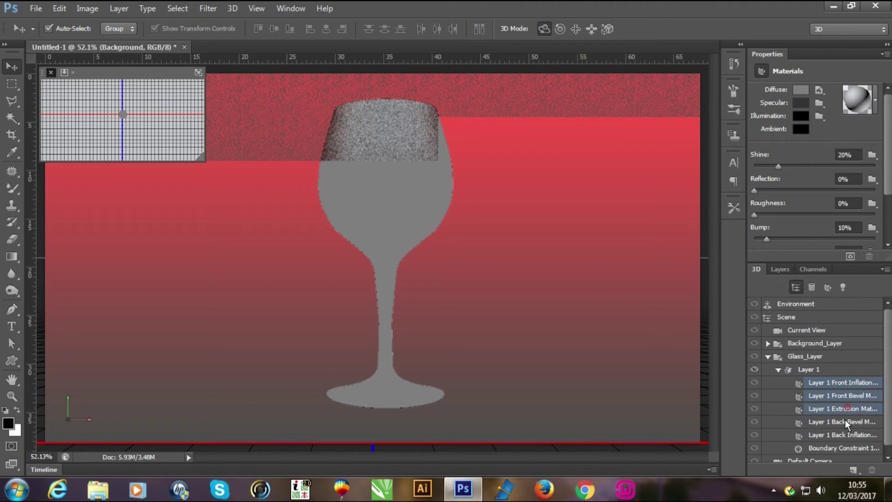
left_click(845, 421, "ctrl")
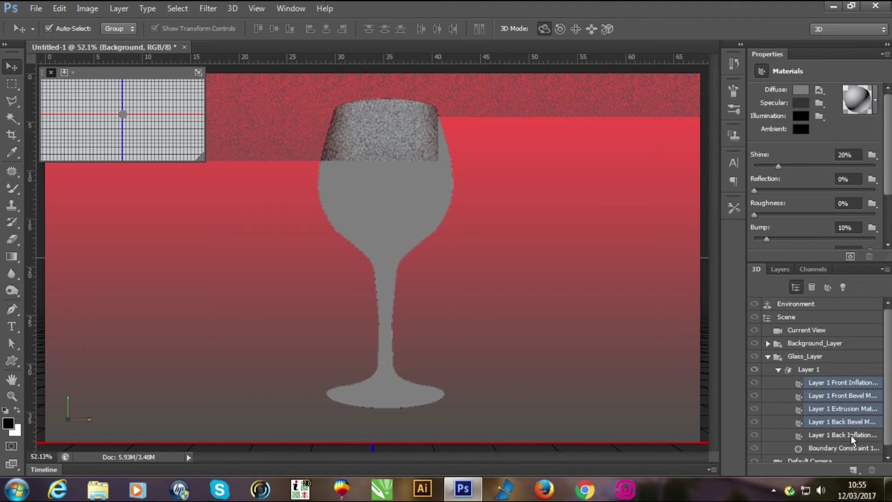
left_click(863, 434, "ctrl")
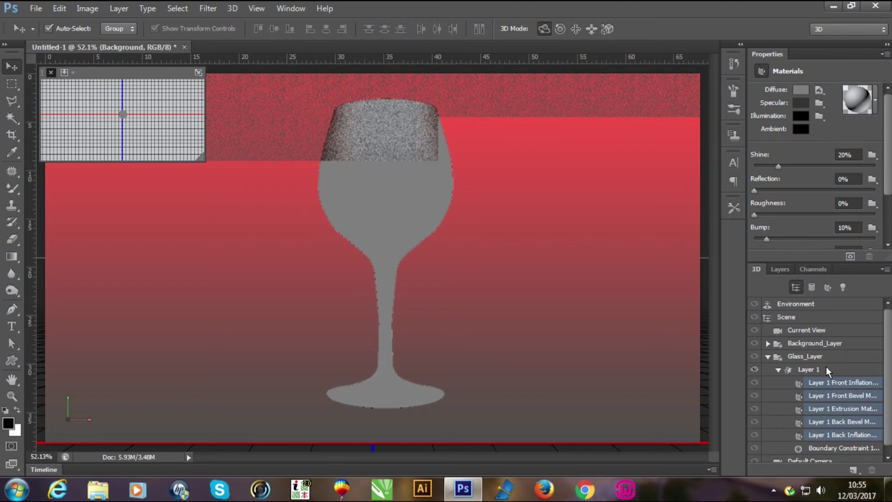
- Try loading more material presets from the picker's library options, then dismiss the notice
left_click(876, 100)
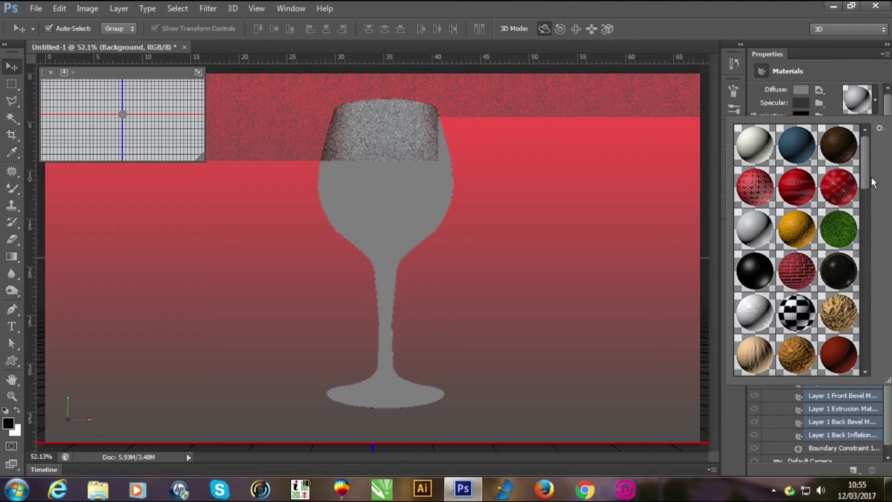
left_click_drag(867, 163, 867, 274)
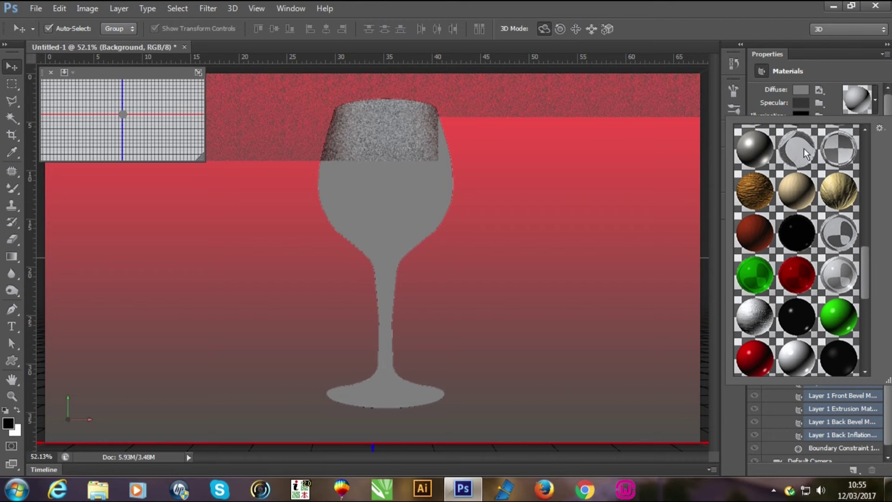
left_click(879, 128)
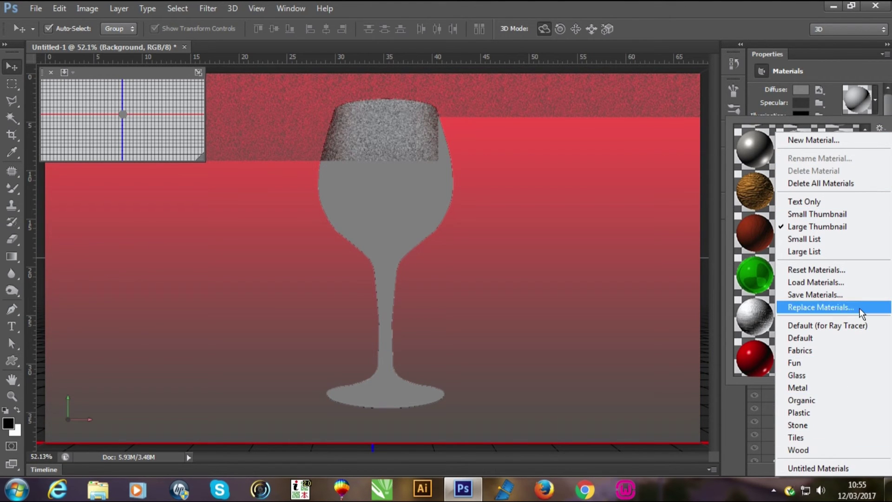
left_click(864, 281)
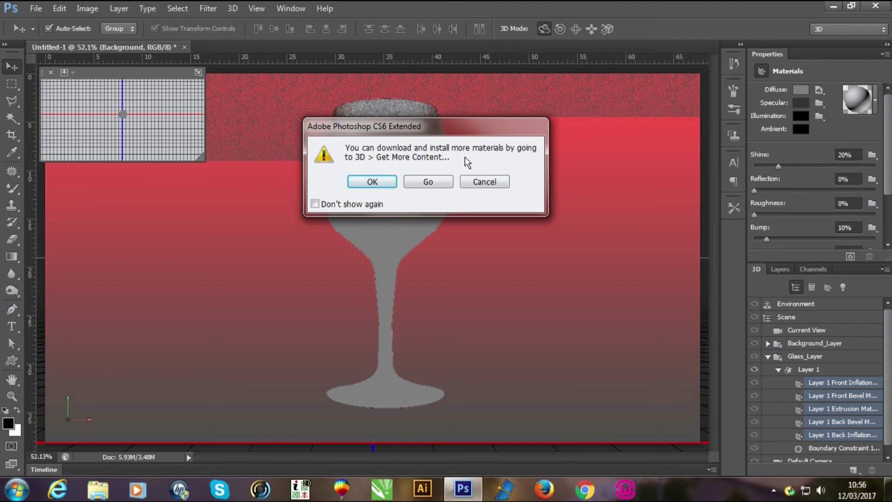
left_click(493, 181)
- Apply the transparent glass material preset to all five glass surfaces
left_click(876, 101)
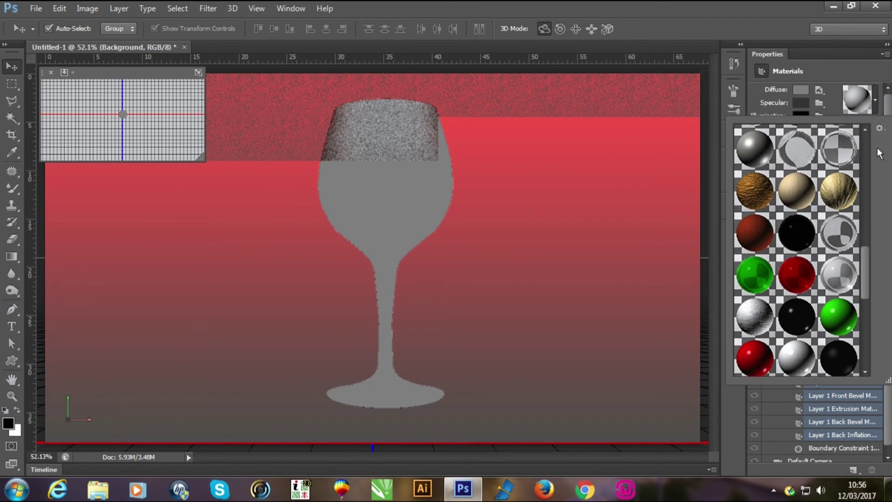
left_click_drag(863, 246, 812, 235)
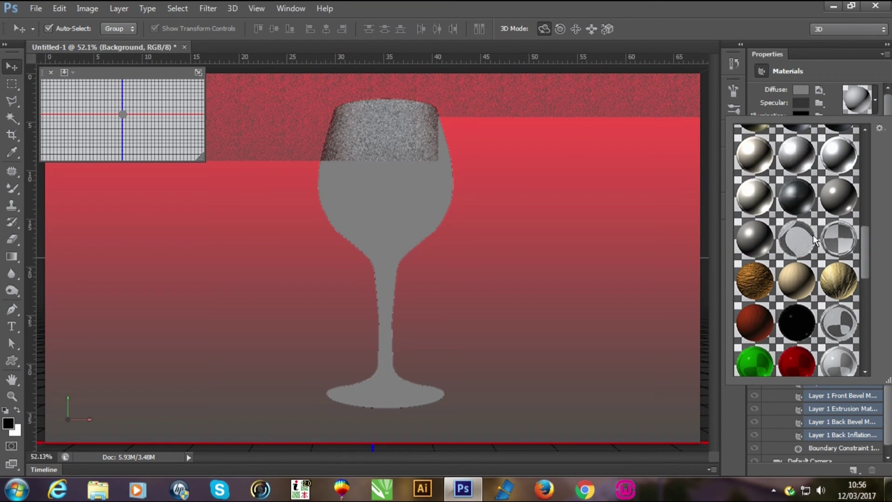
left_click(802, 237)
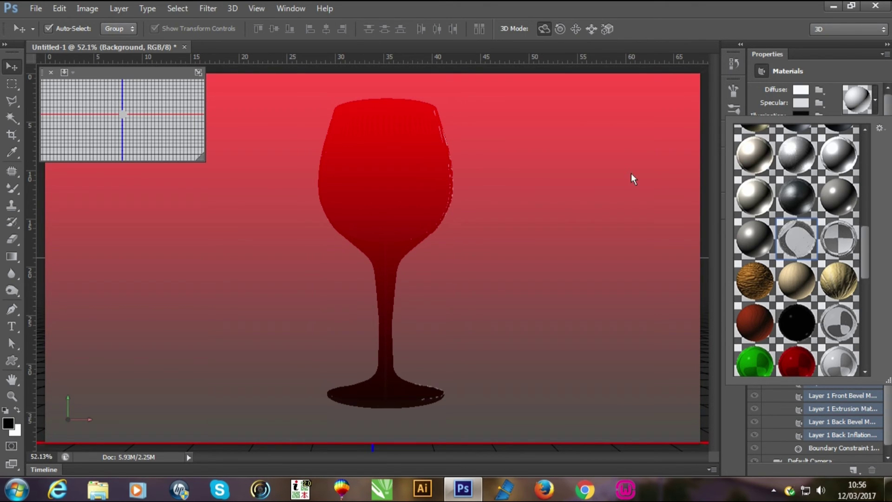
- Close the material picker and render the scene with the glass material
left_click(825, 80)
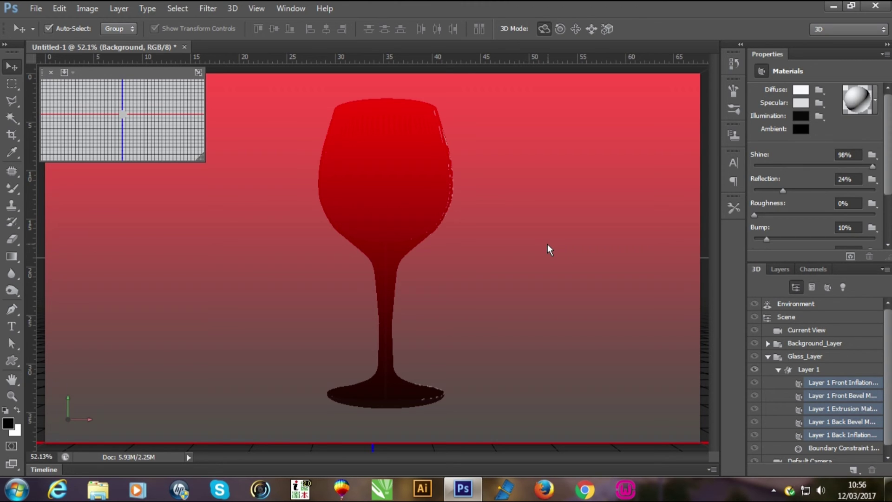
key("ctrl+shift+alt+r")
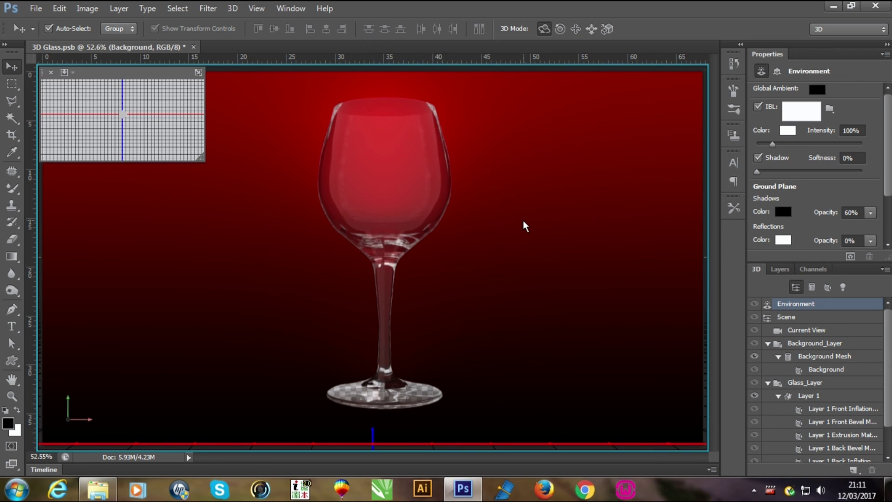
key("ctrl+1")
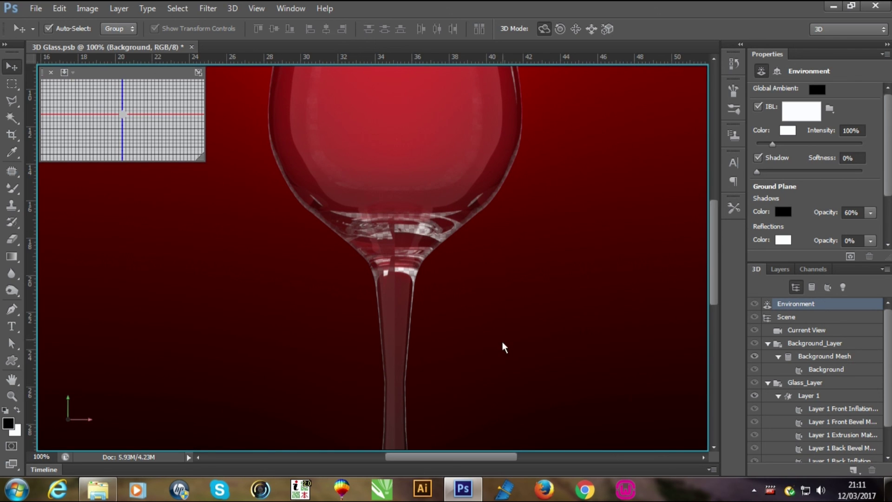
scroll(502, 344, "down", 3)
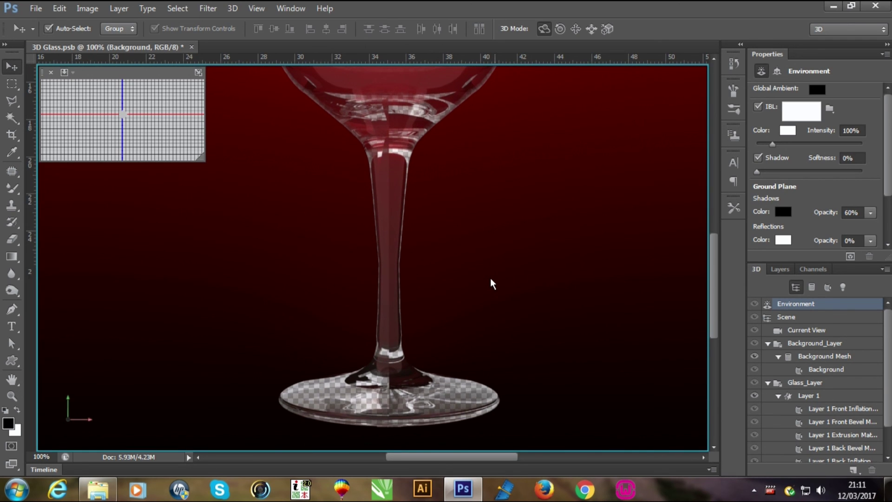
scroll(492, 284, "up", 7)
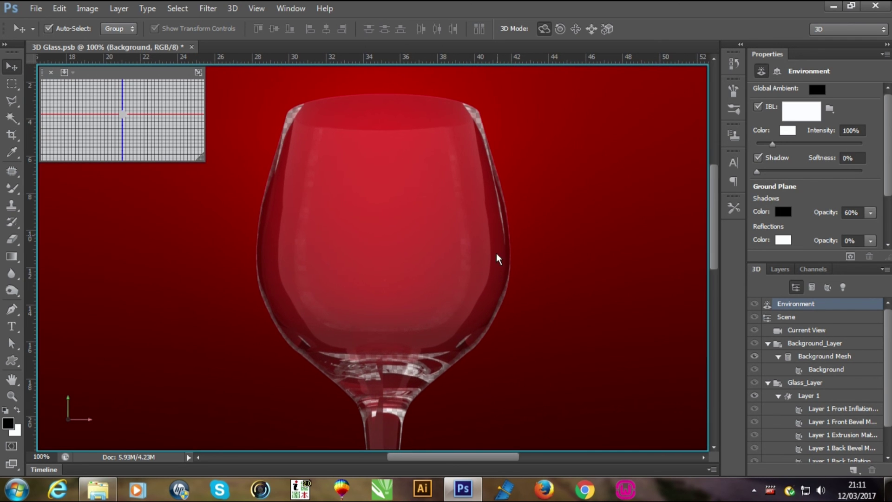
scroll(496, 254, "down", 1)
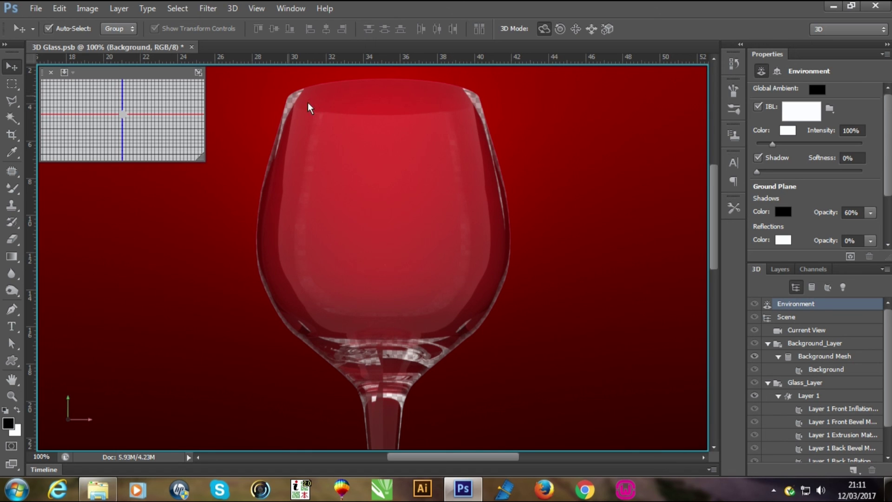